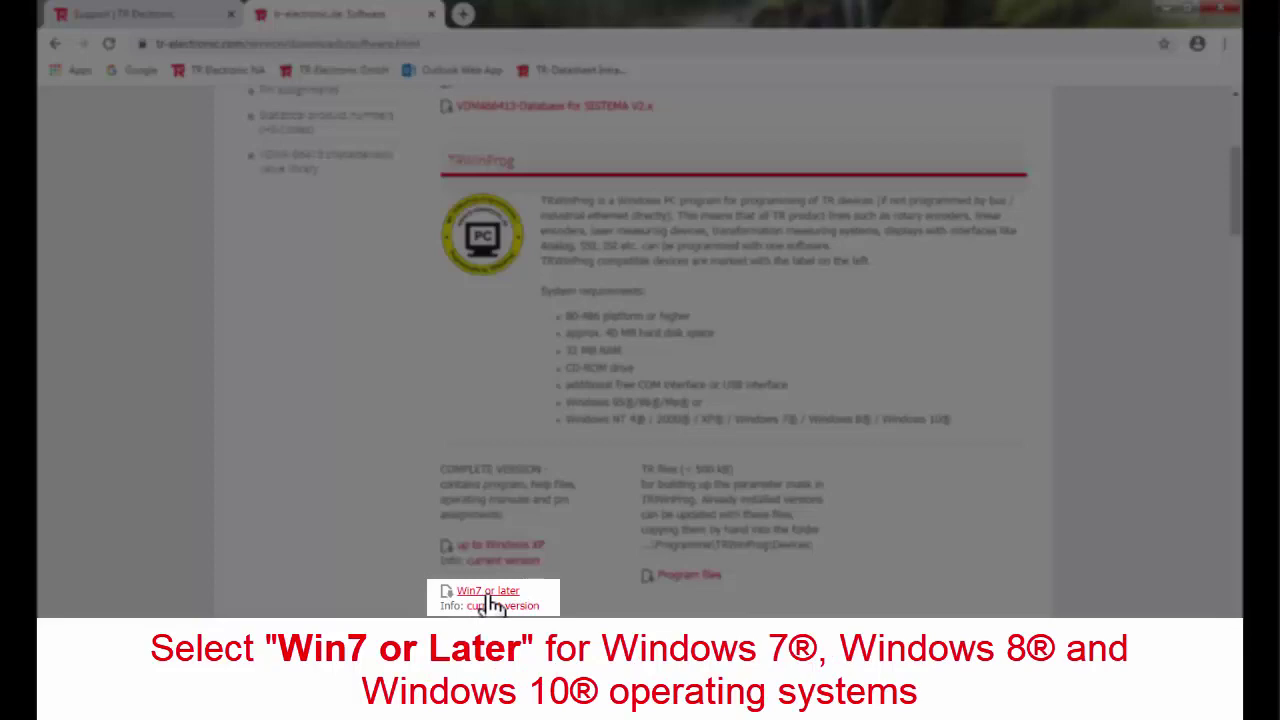
# Download the complete TRWinProg version for Win7 or later and extract all files from 49000416_WIN7.zip into the default Downloads subfolder.
pyautogui.click(488, 591)
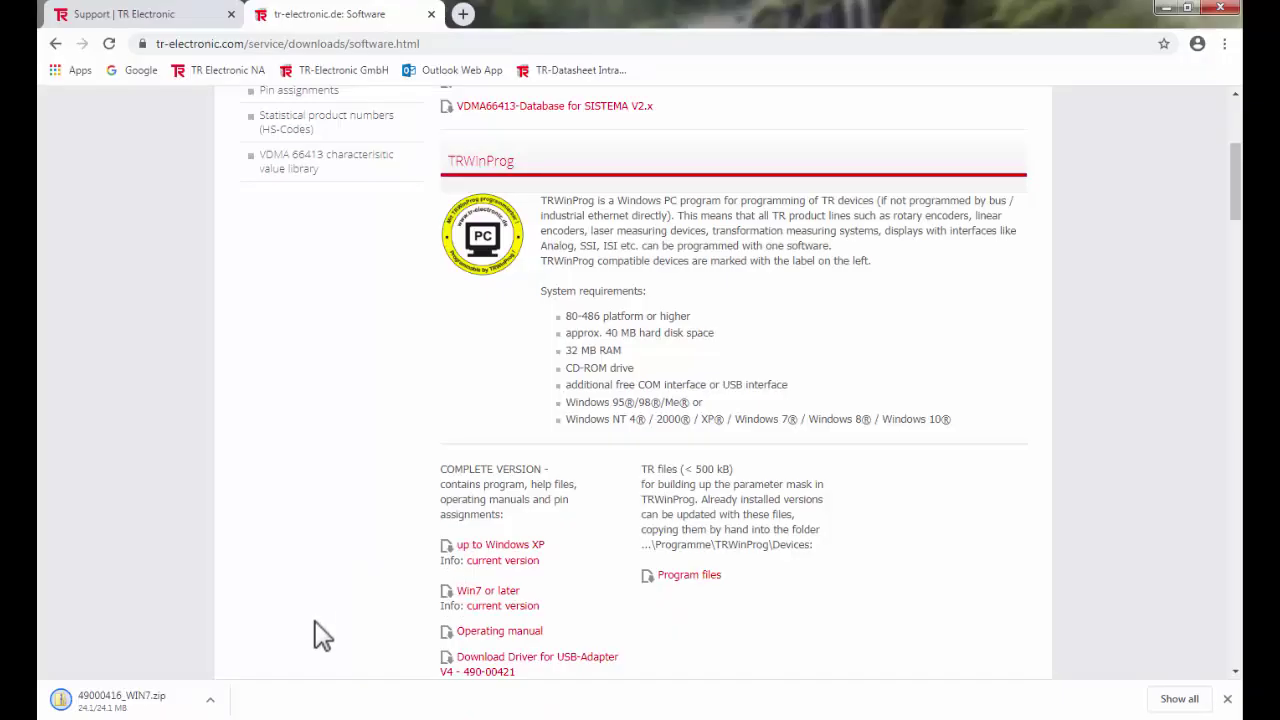
pyautogui.click(134, 694)
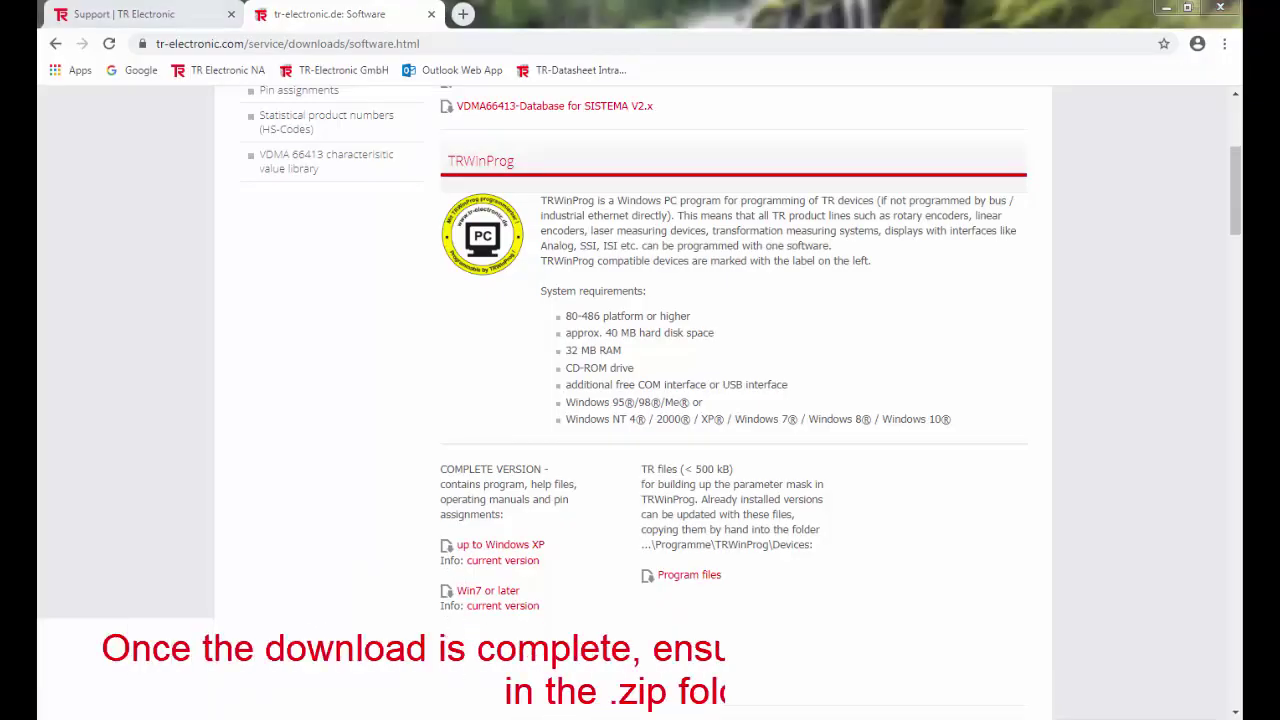
pyautogui.rightClick(421, 194)
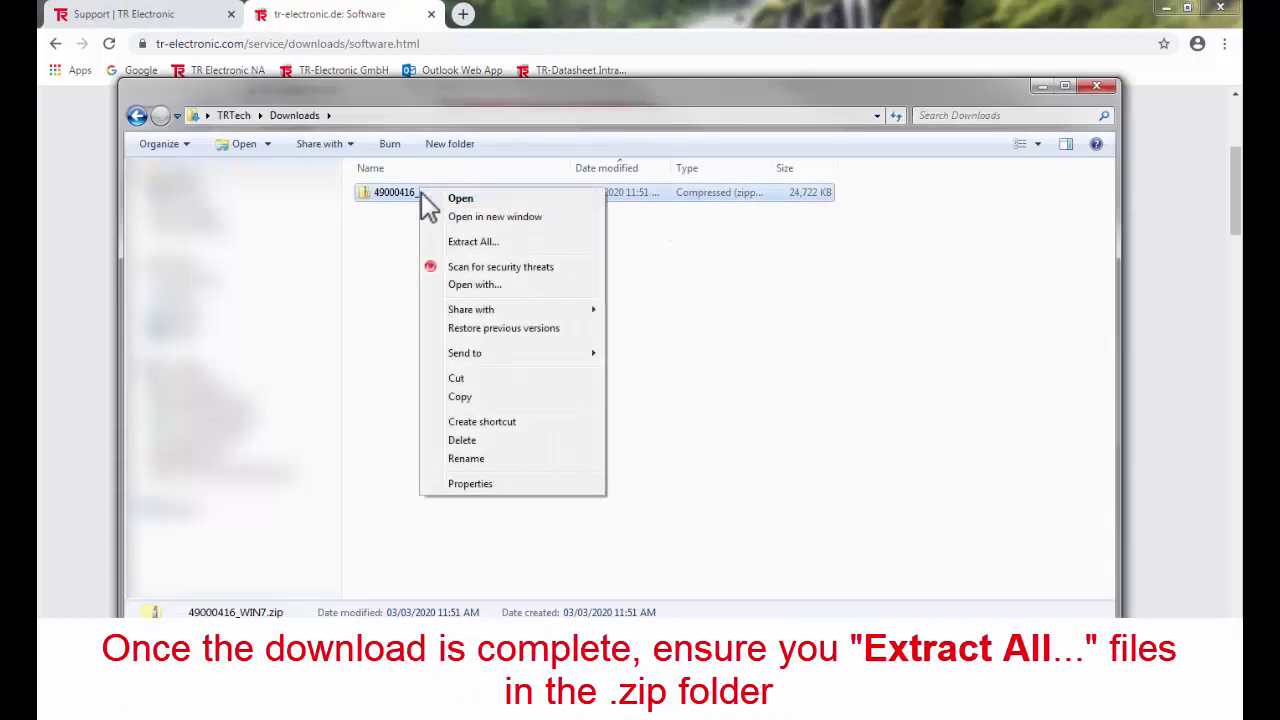
pyautogui.click(468, 243)
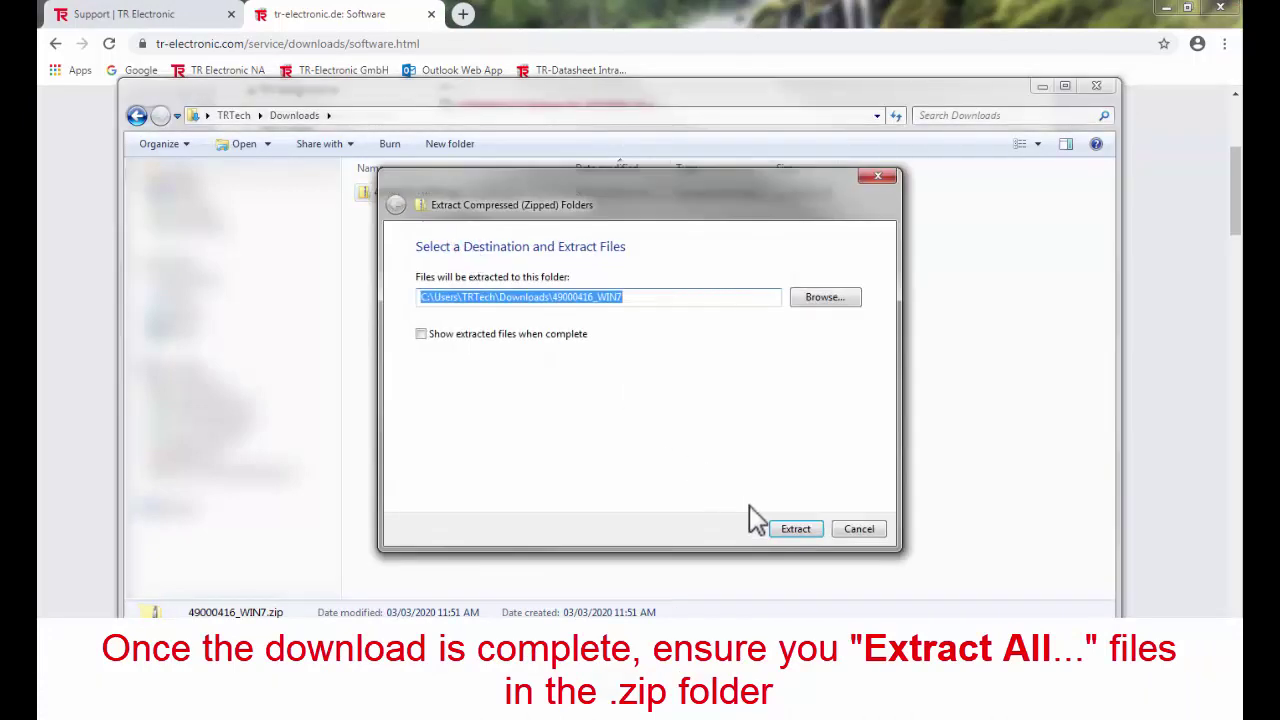
pyautogui.click(808, 533)
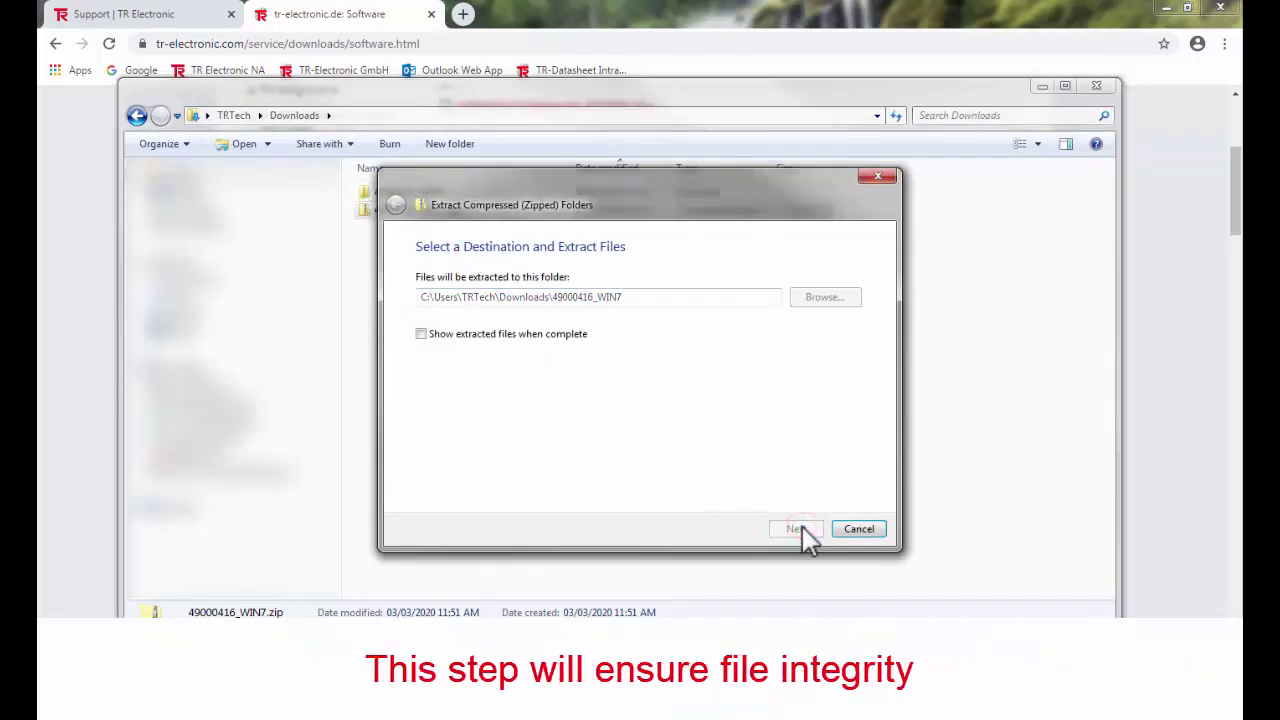
# Run setup.exe from the extracted 49000416_WIN7 folder and allow it once in the security warning.
pyautogui.doubleClick(408, 192)
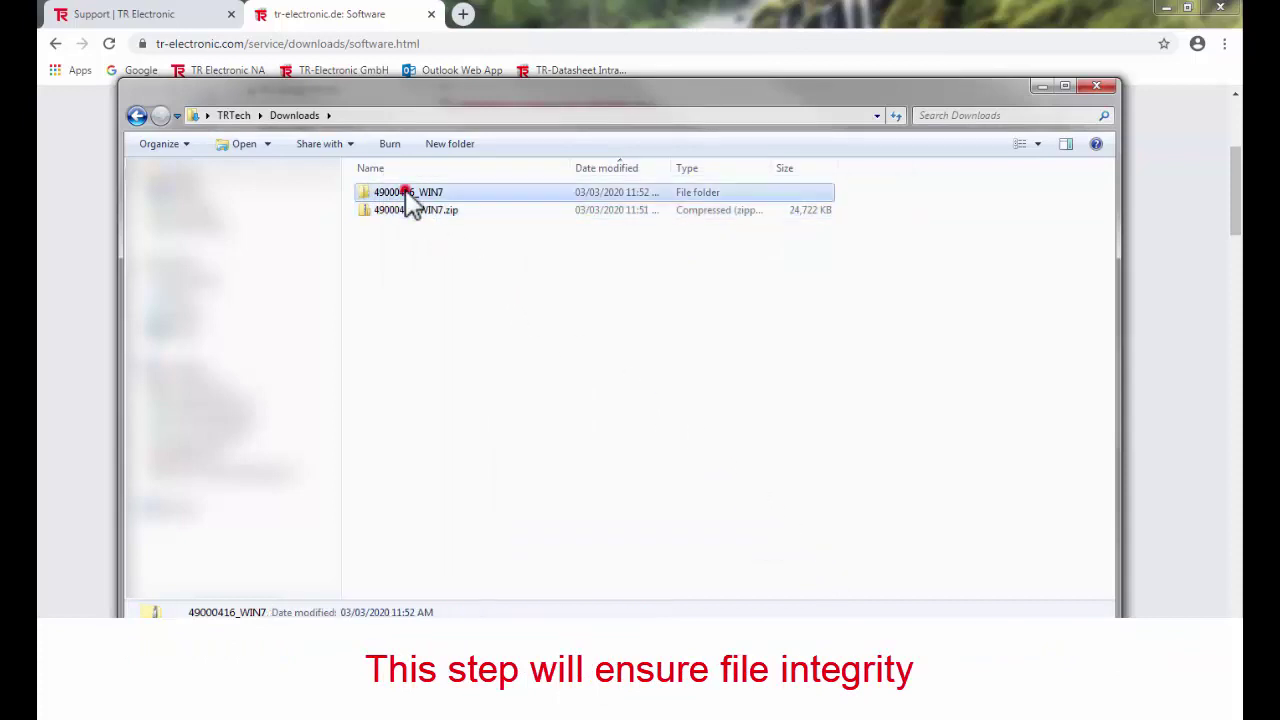
pyautogui.doubleClick(416, 192)
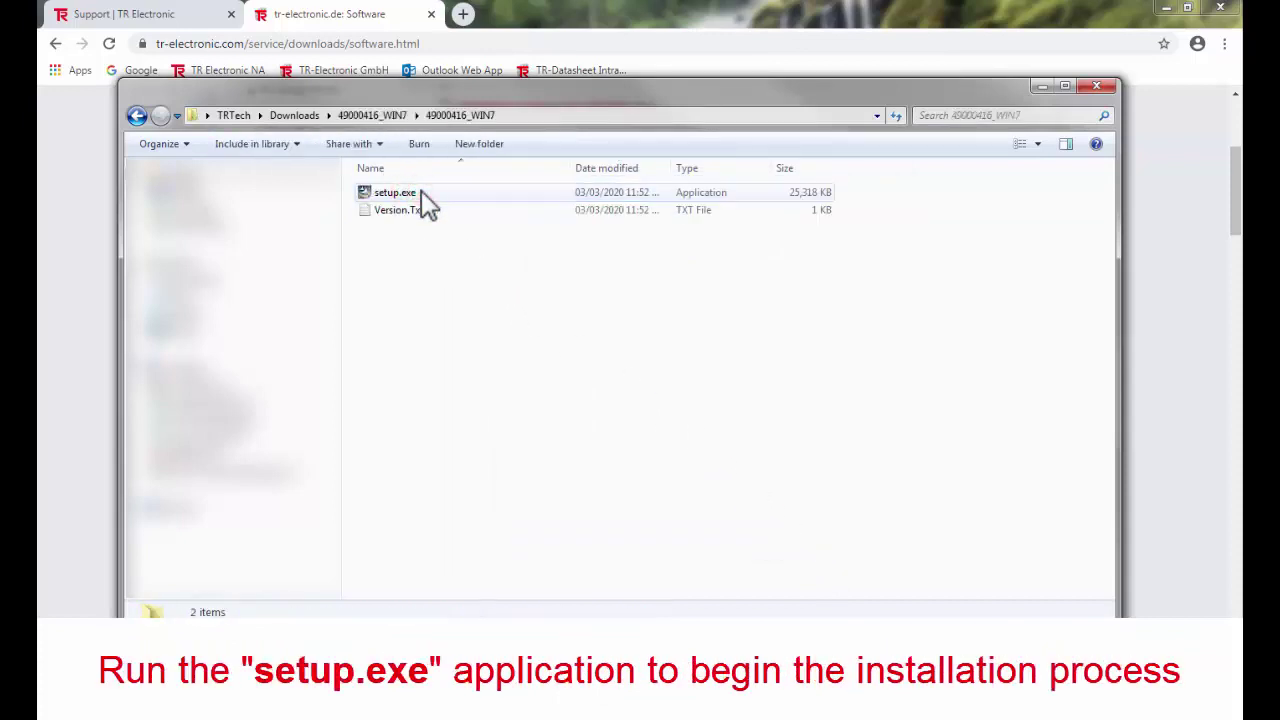
pyautogui.doubleClick(421, 193)
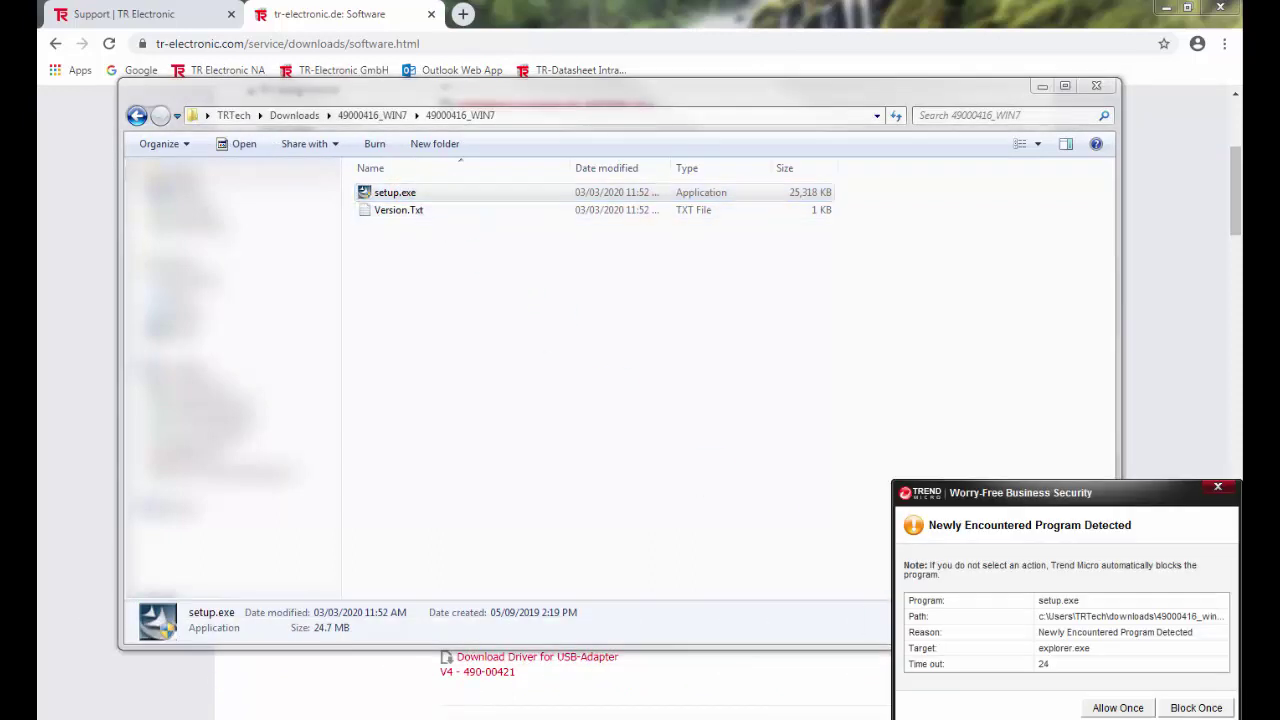
pyautogui.click(1120, 708)
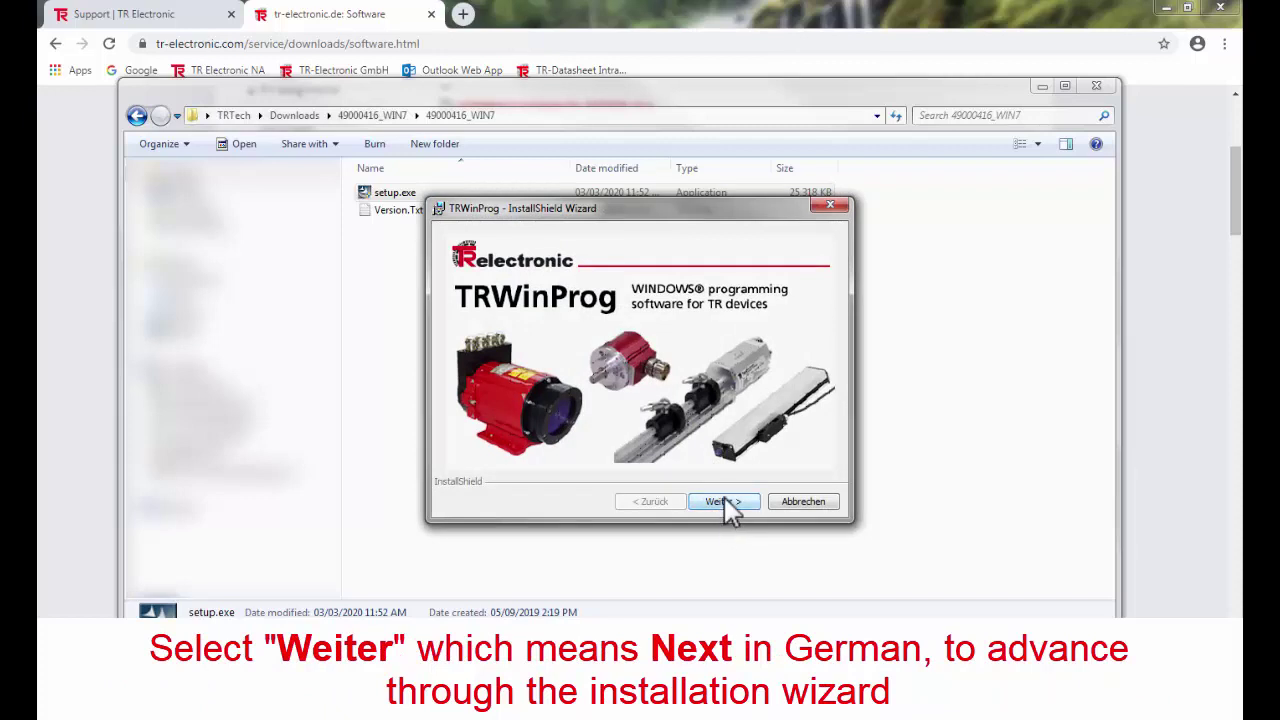
# Proceed past the installer's welcome pages and accept the TRWinProg license agreement.
pyautogui.click(724, 502)
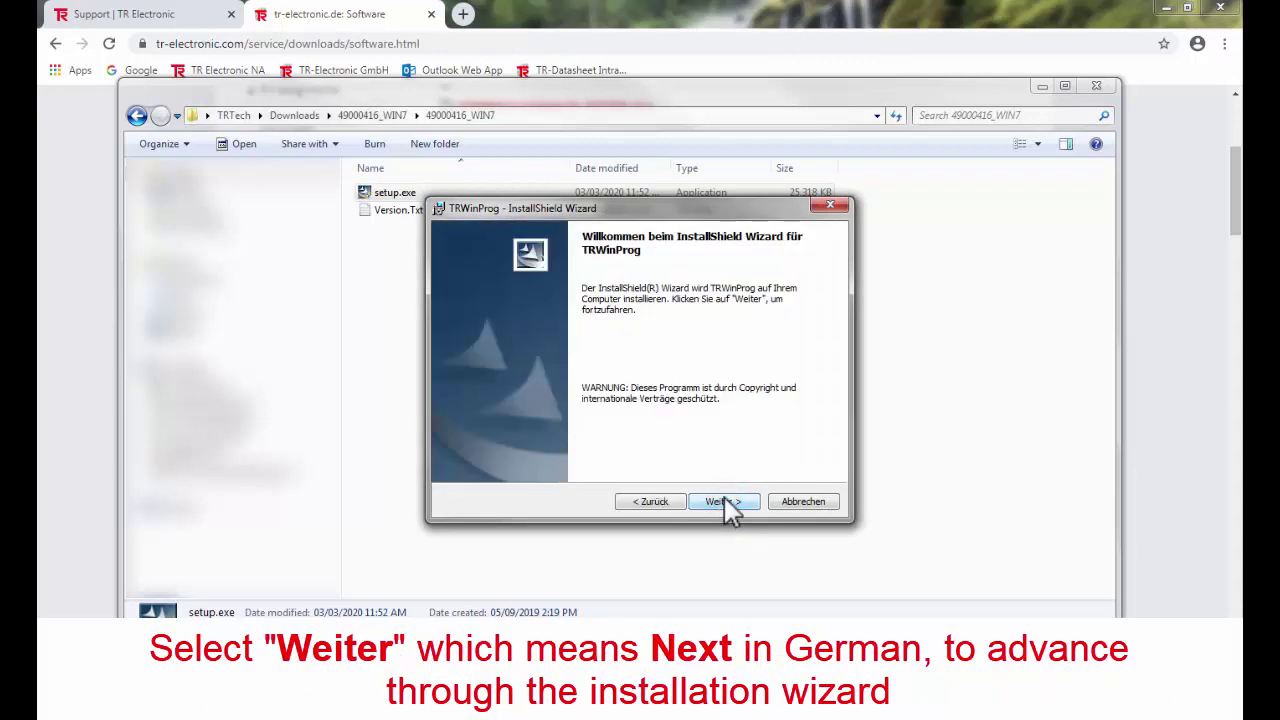
pyautogui.click(724, 502)
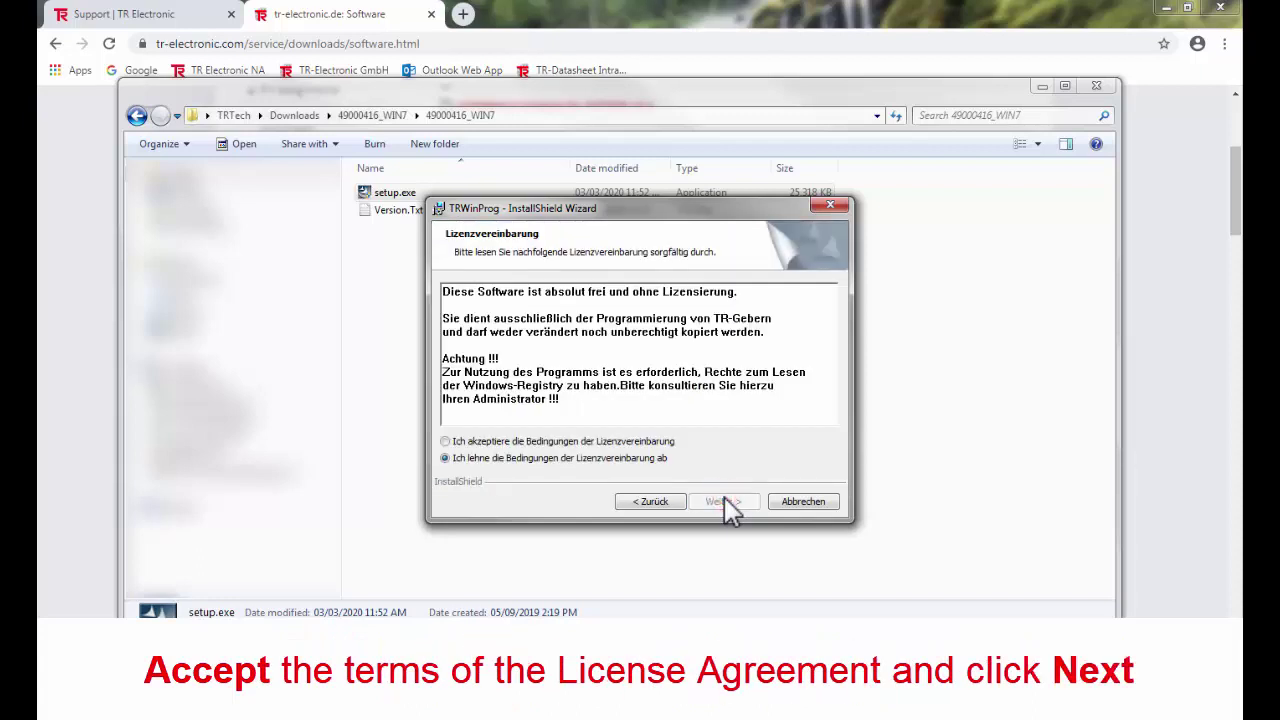
pyautogui.click(458, 442)
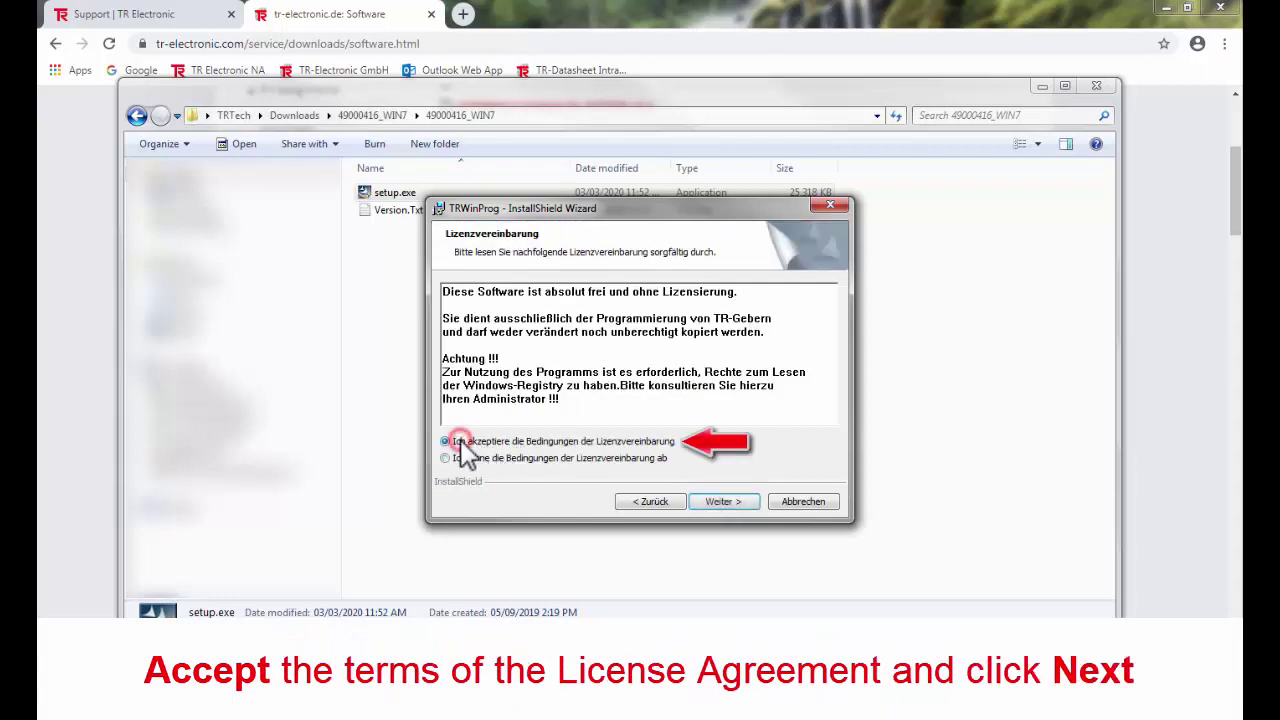
pyautogui.click(722, 502)
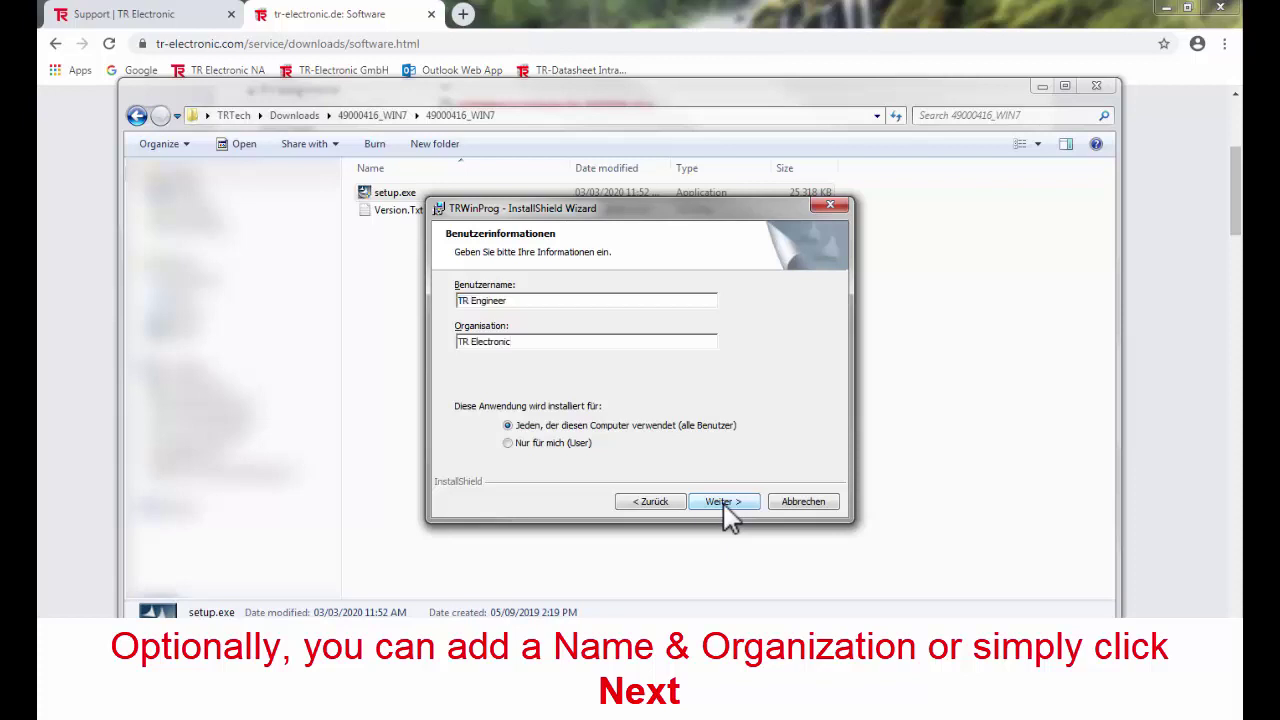
# Accept the prefilled user information, the destination folder C:\Program Files (x86)\TRWinProg\ and the Standard setup type.
pyautogui.click(736, 504)
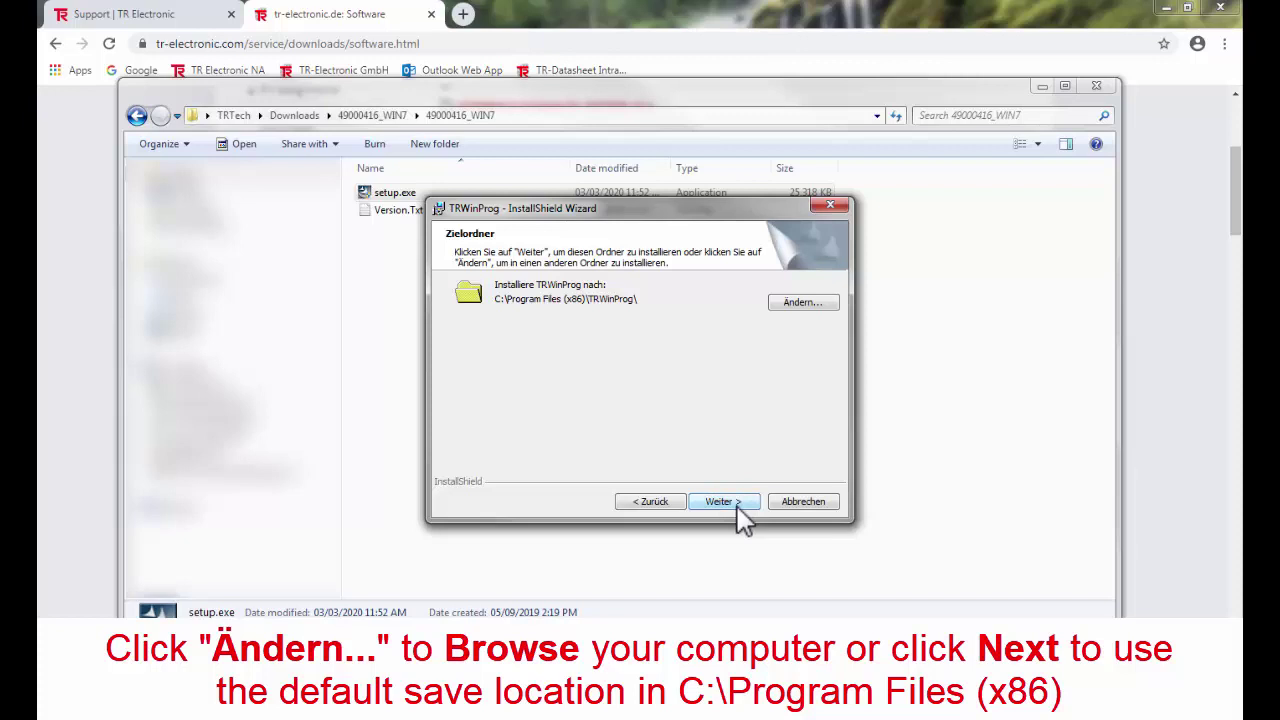
pyautogui.click(738, 504)
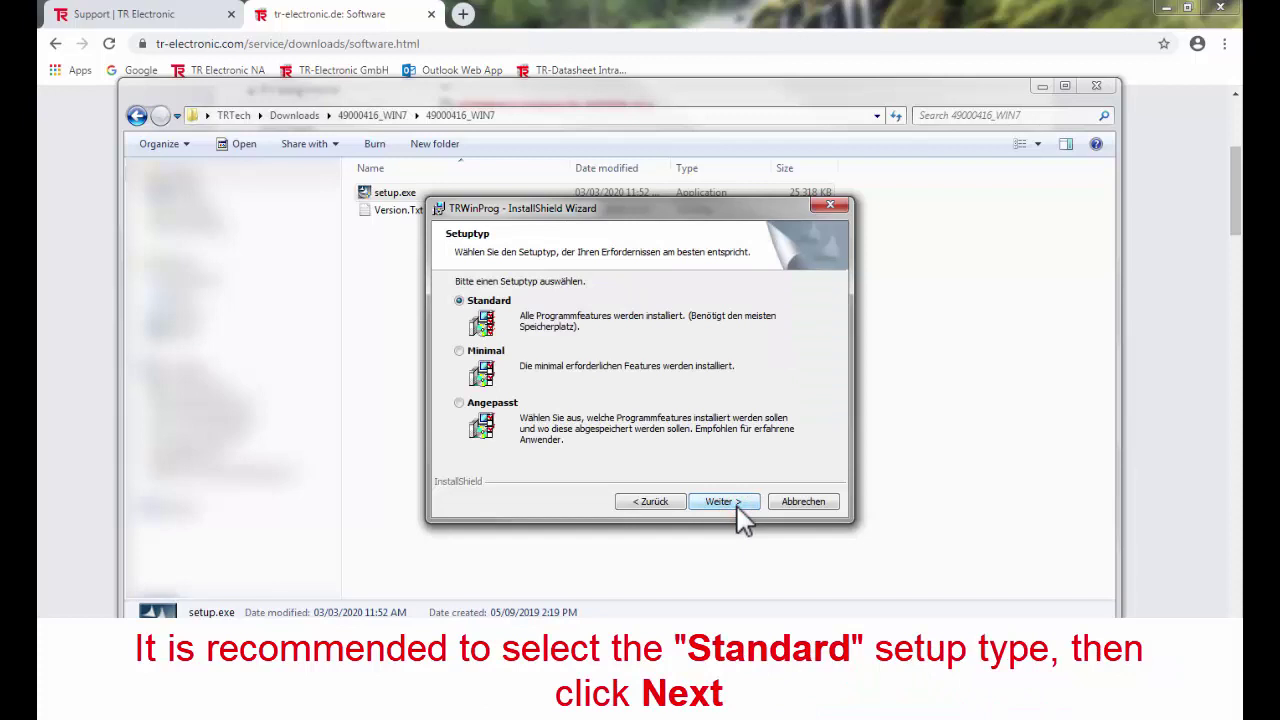
pyautogui.click(738, 504)
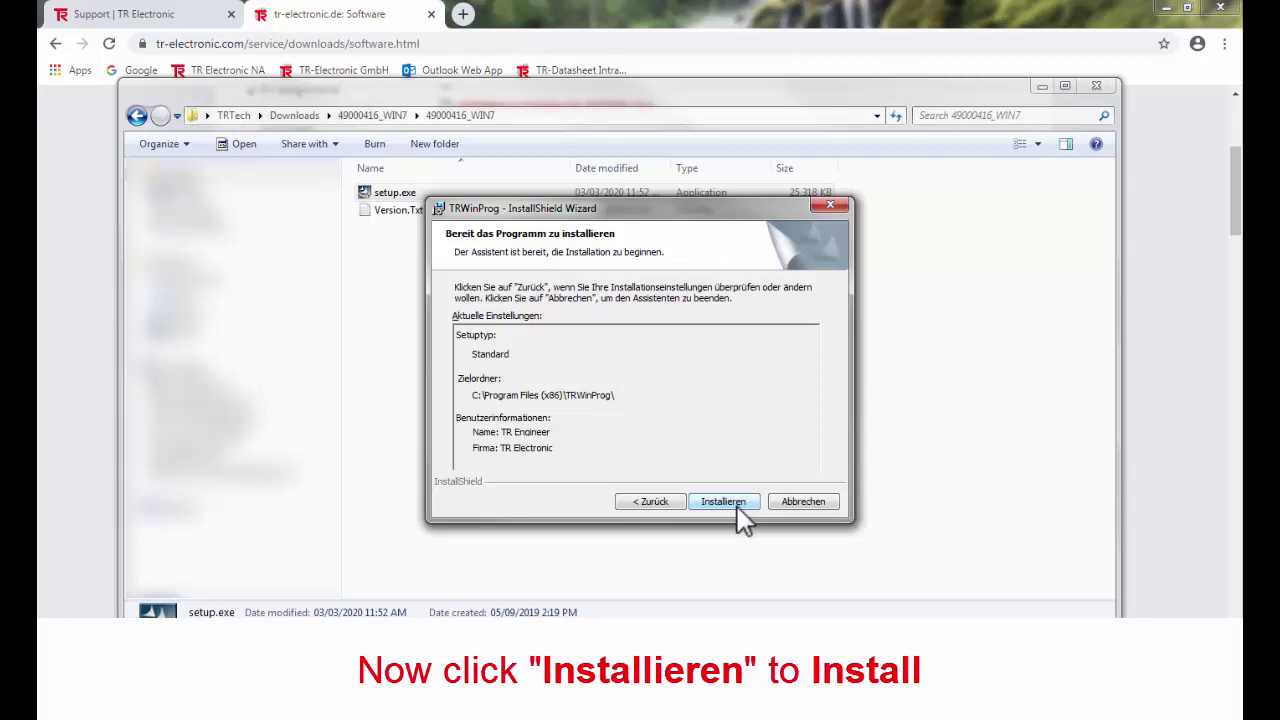
# Install TRWinProg, finish the installation wizard and minimize the browser window.
pyautogui.click(738, 504)
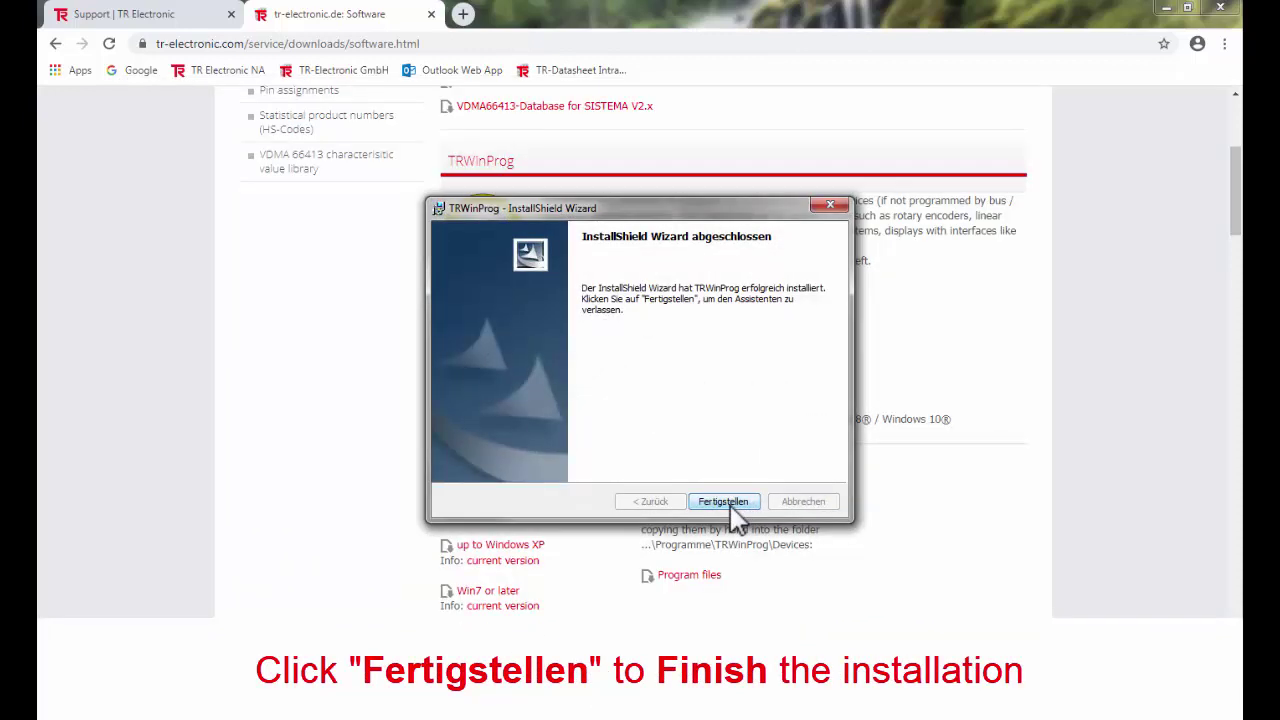
pyautogui.click(724, 502)
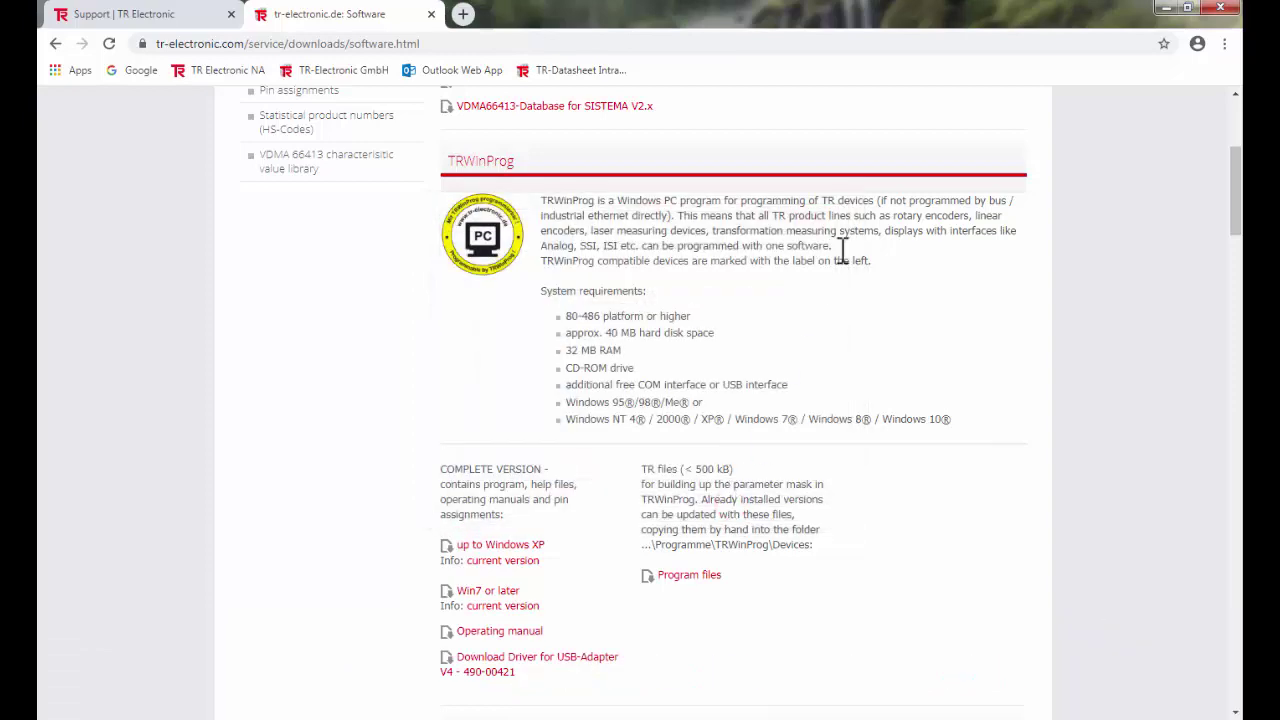
pyautogui.click(1163, 10)
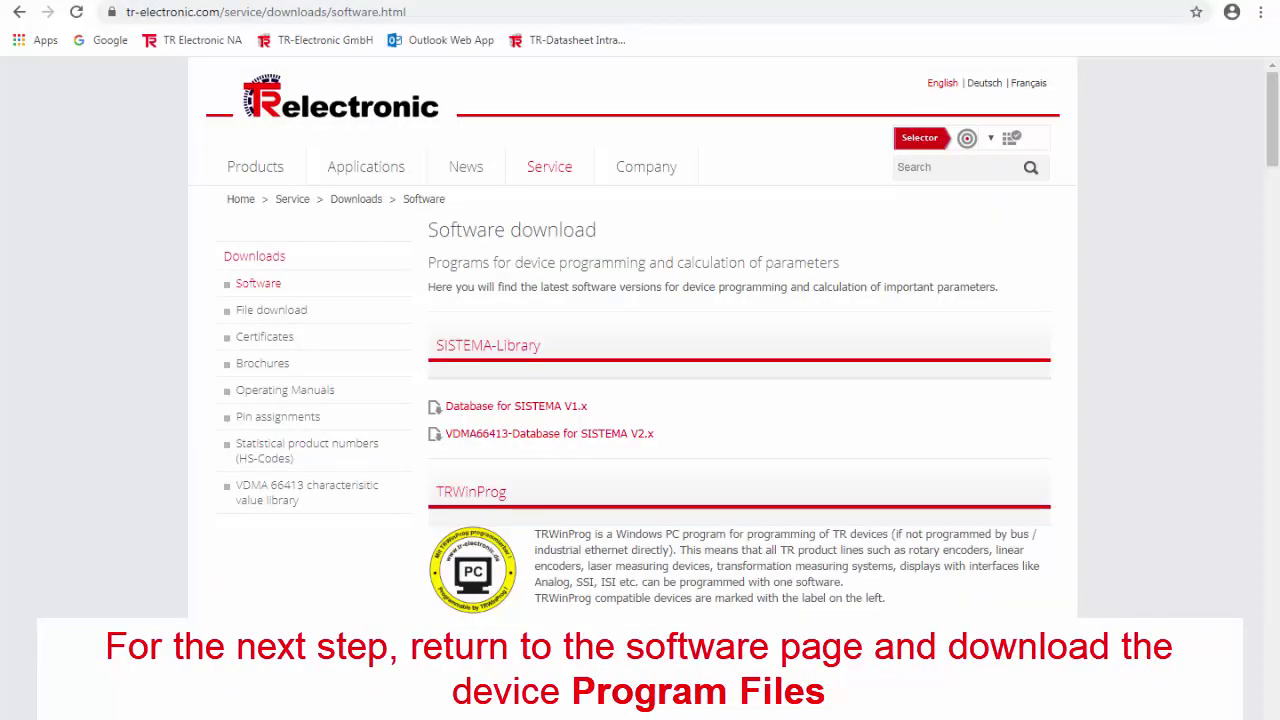
# Download the TRWinProg device Program files from the TR-Electronic software download page.
pyautogui.scroll(-4, 693, 420)
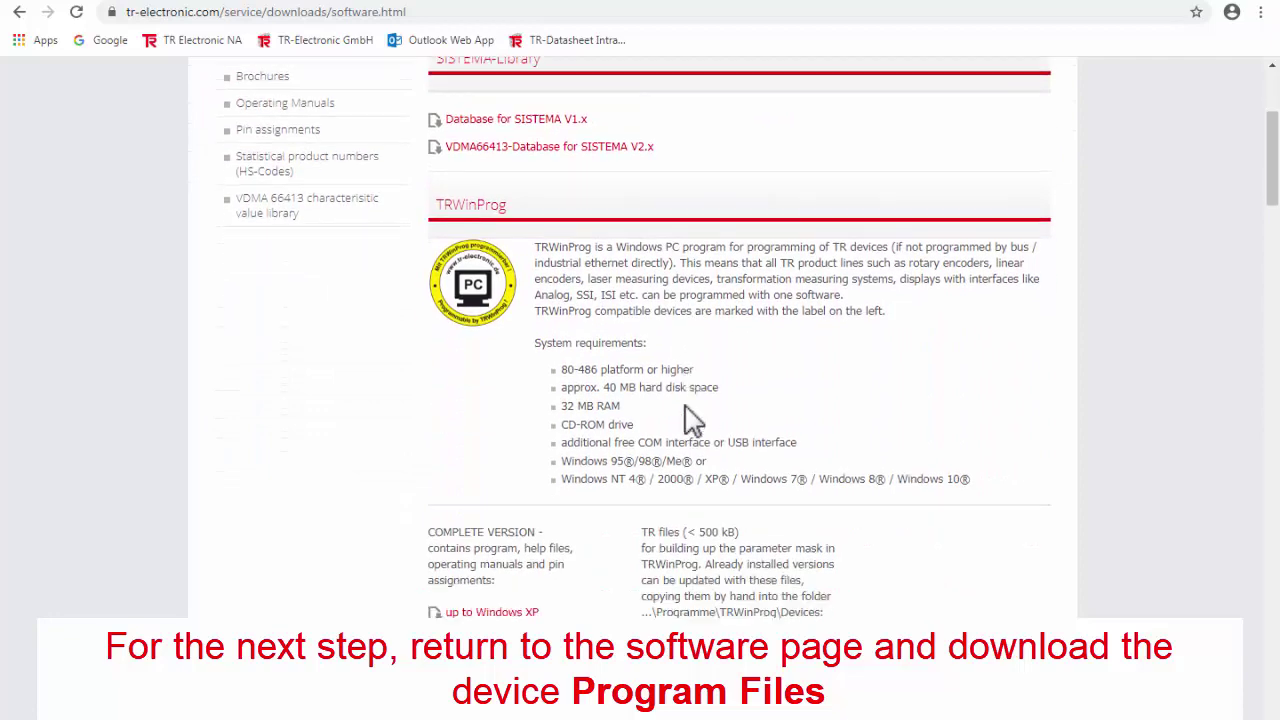
pyautogui.scroll(-1, 693, 420)
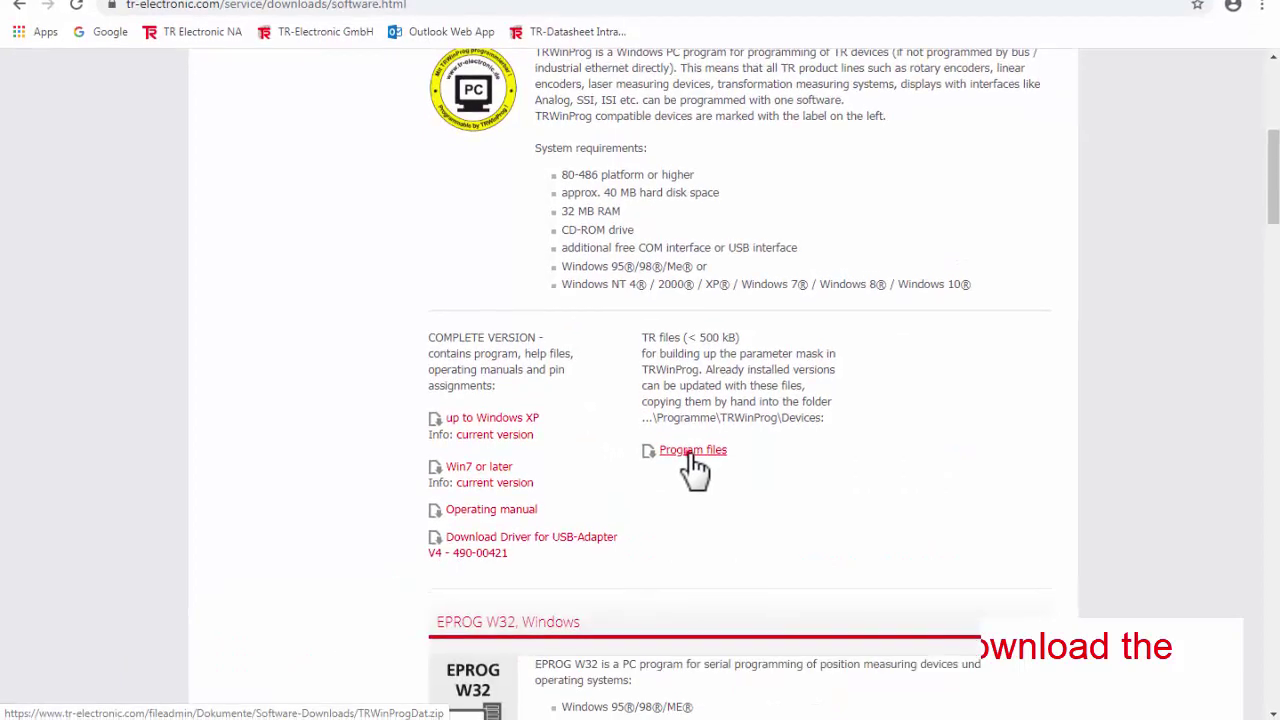
pyautogui.click(690, 458)
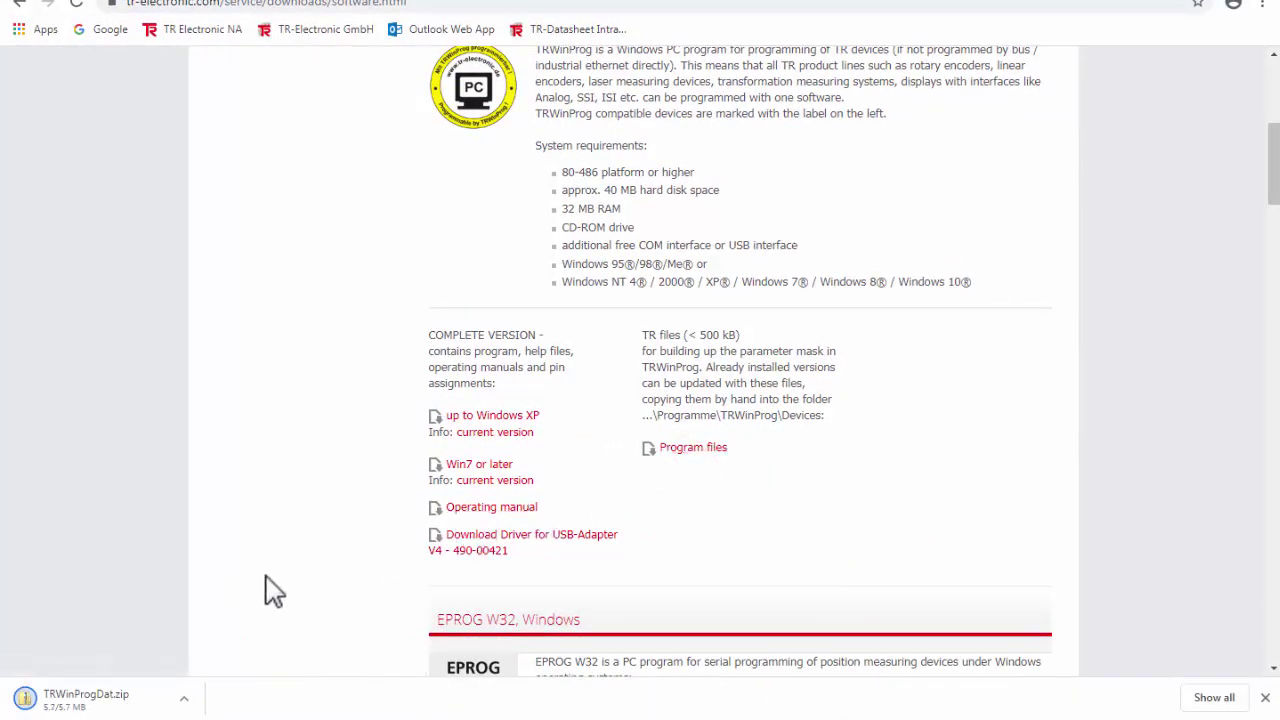
# Extract all files from the downloaded TRWinProgDat.zip into the default TRWinProgDat folder in Downloads.
pyautogui.click(127, 697)
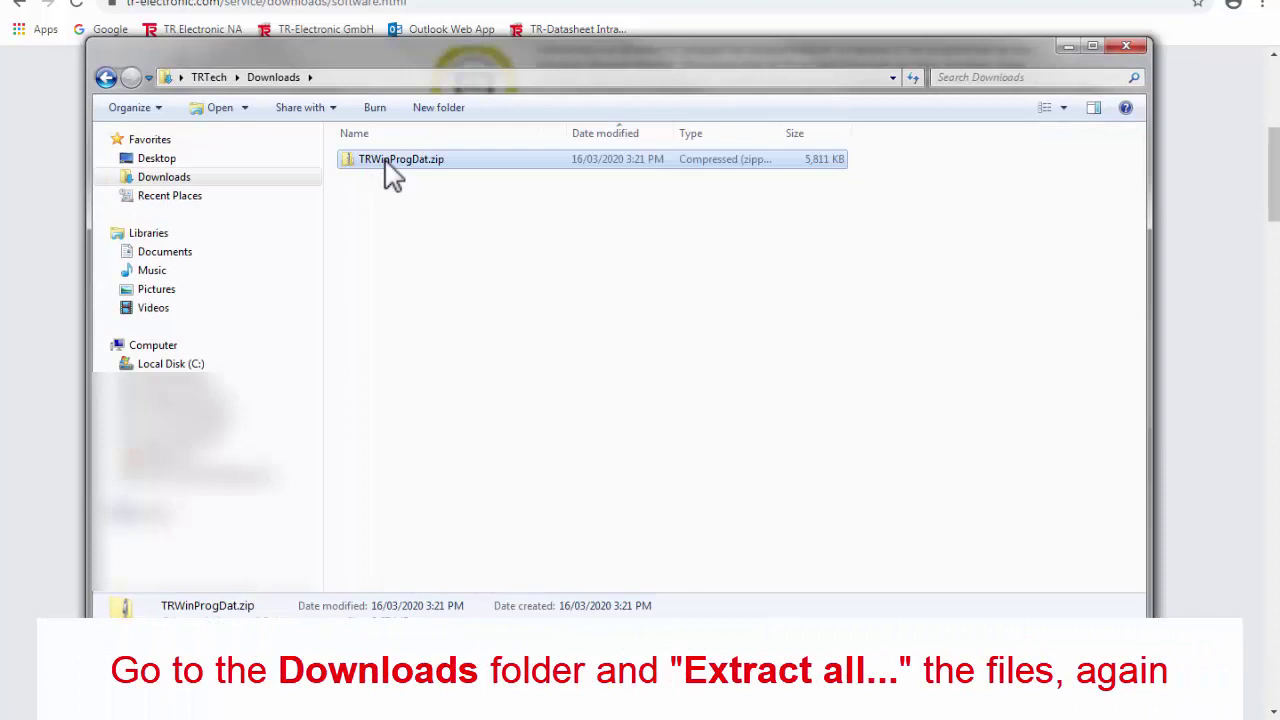
pyautogui.rightClick(392, 172)
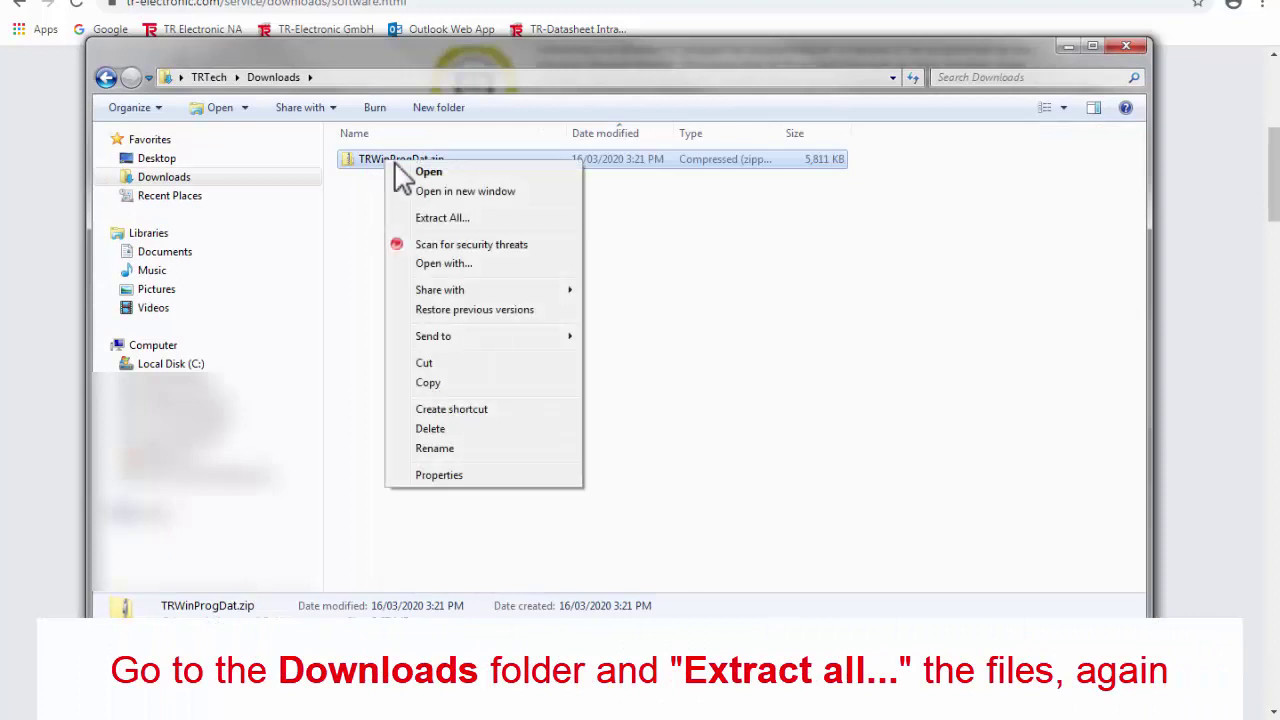
pyautogui.click(440, 219)
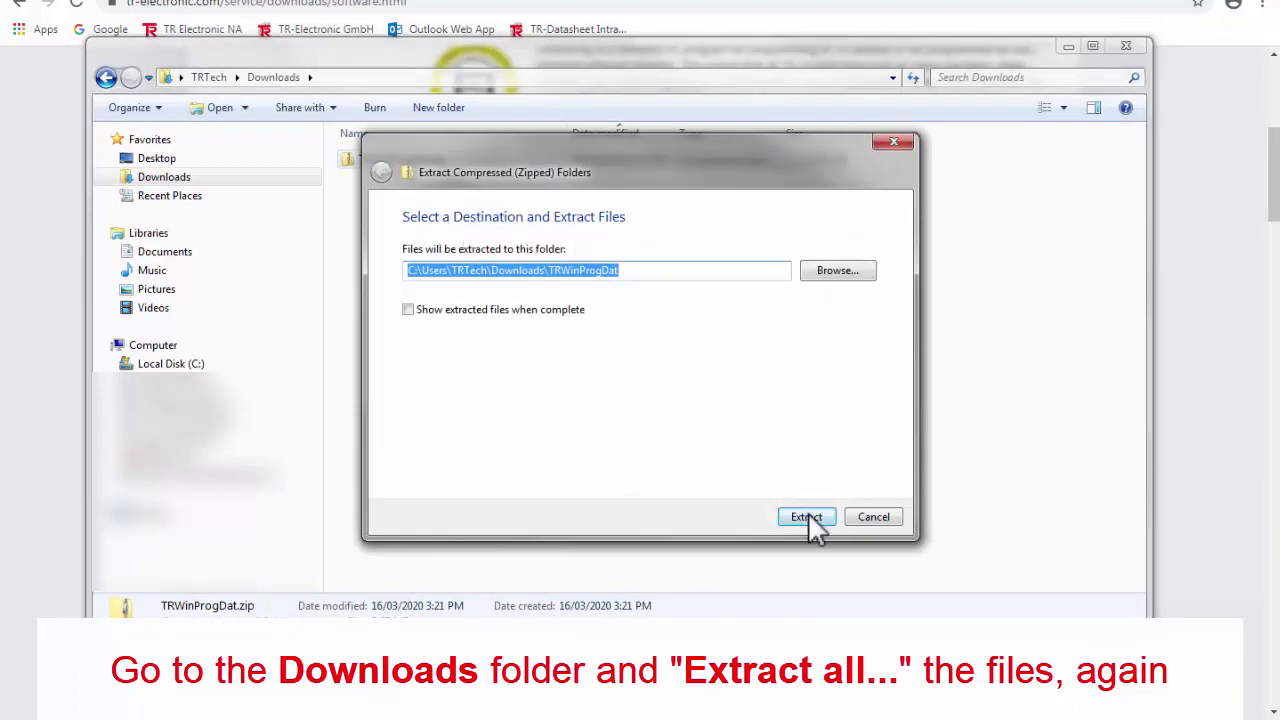
pyautogui.click(808, 517)
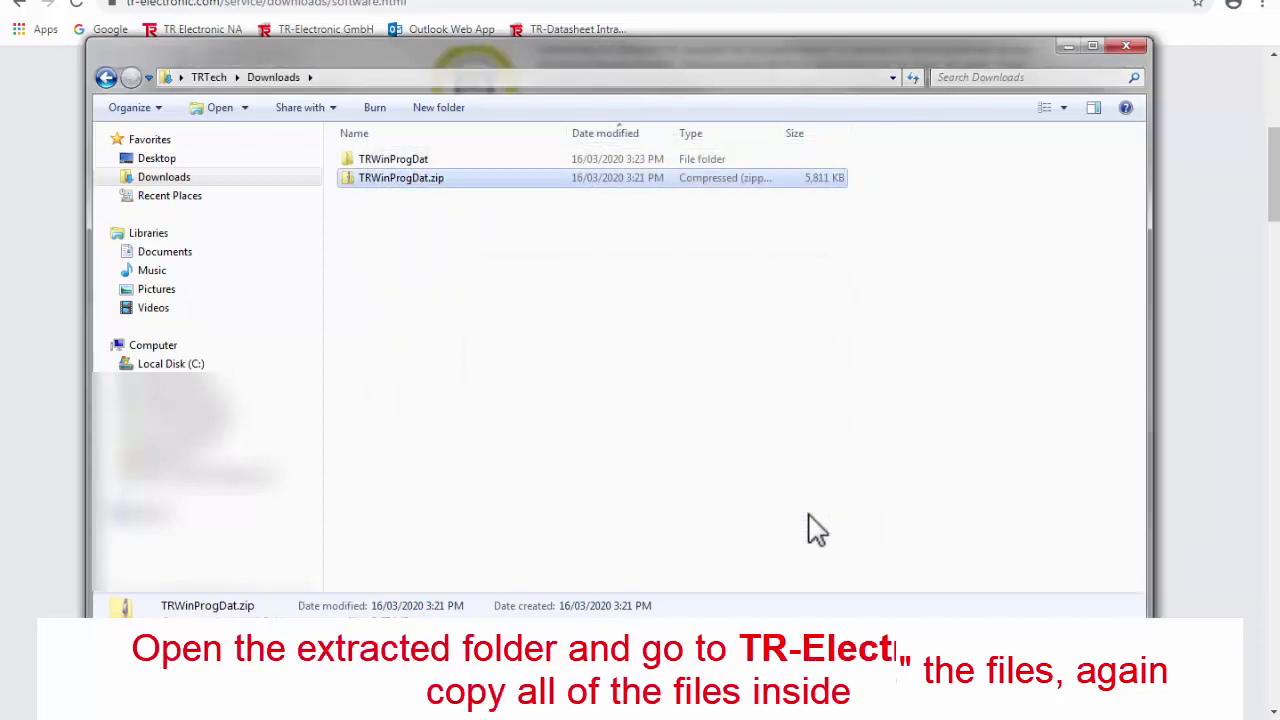
# Open the TR-Electronic folder inside the extracted TRWinProgDat folder.
pyautogui.doubleClick(378, 162)
pyautogui.doubleClick(380, 162)
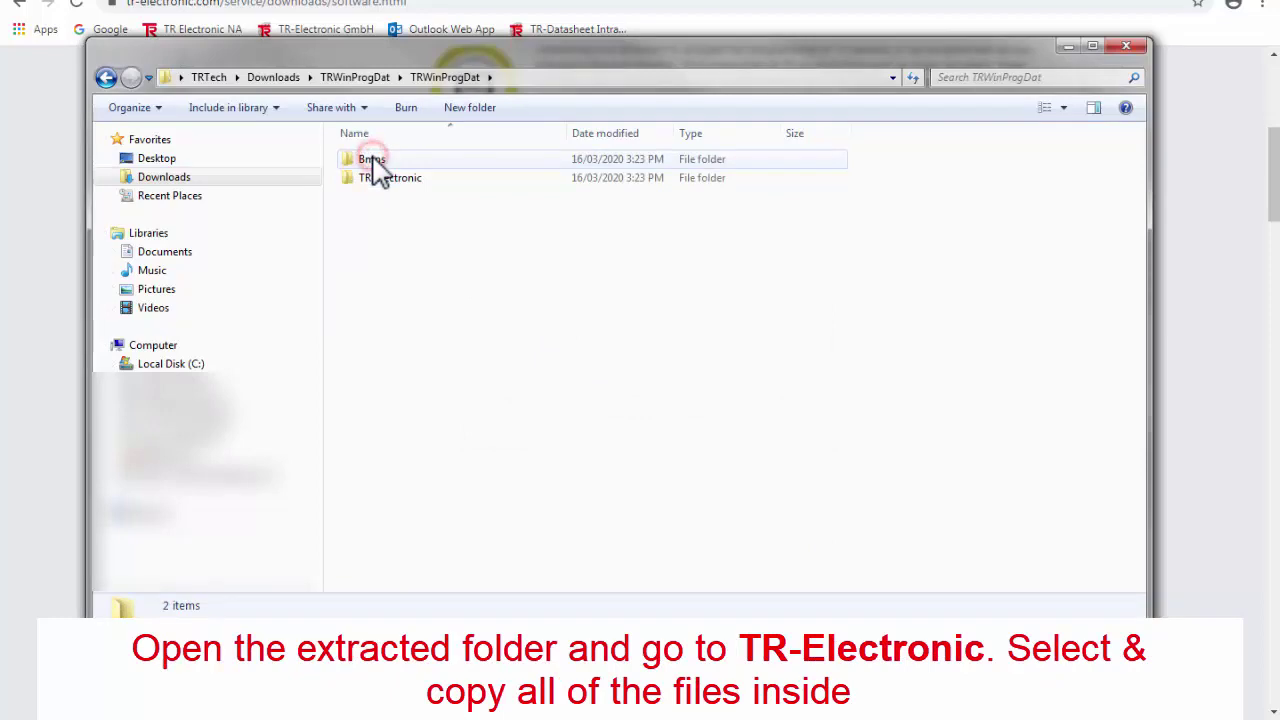
pyautogui.doubleClick(390, 178)
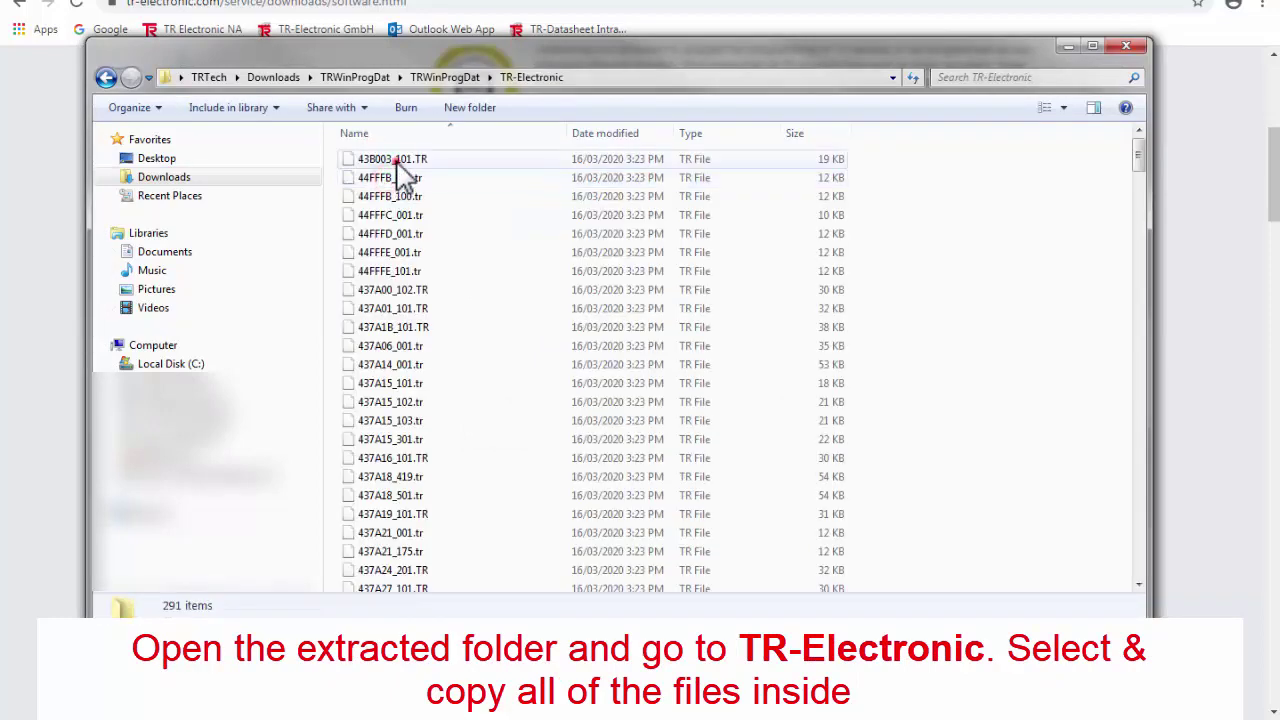
# Select all files in the TR-Electronic folder, from 43B003_101.TR through xw_v_1.tr, and copy them.
pyautogui.click(396, 163)
pyautogui.moveTo(1139, 158); pyautogui.dragTo(1137, 594)
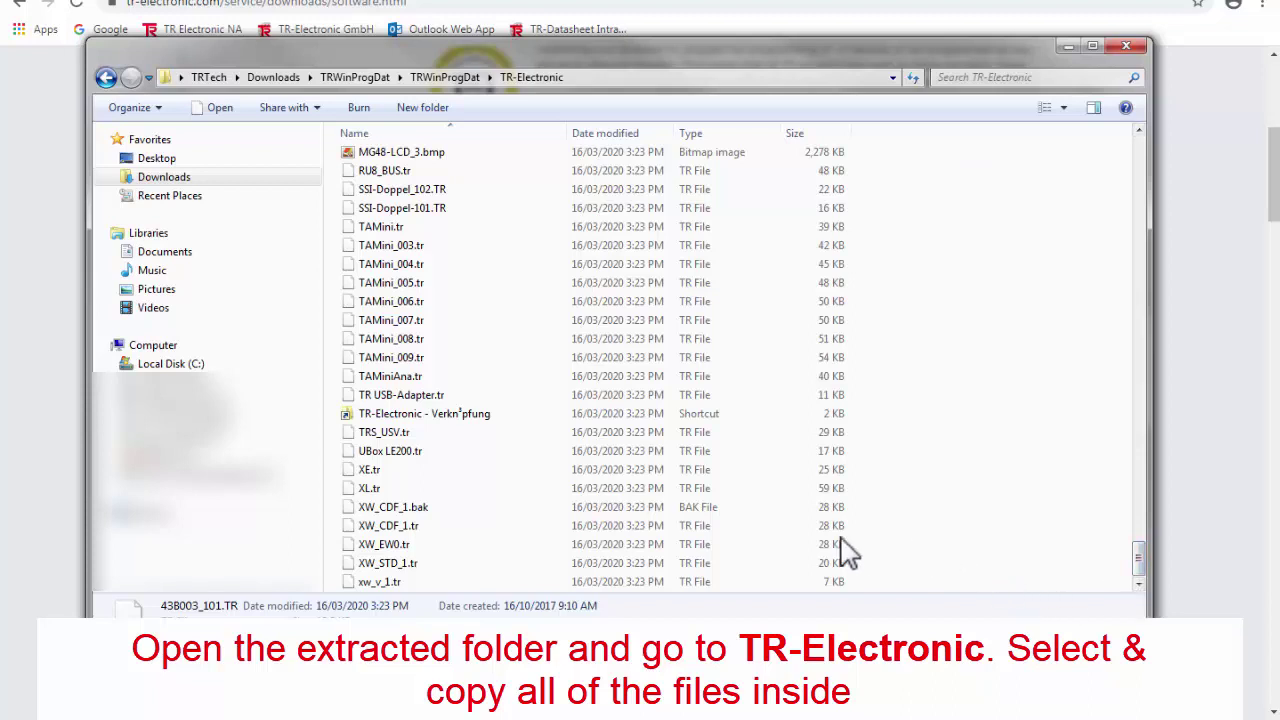
pyautogui.keyDown('shift'); pyautogui.click(376, 583); pyautogui.keyUp('shift')
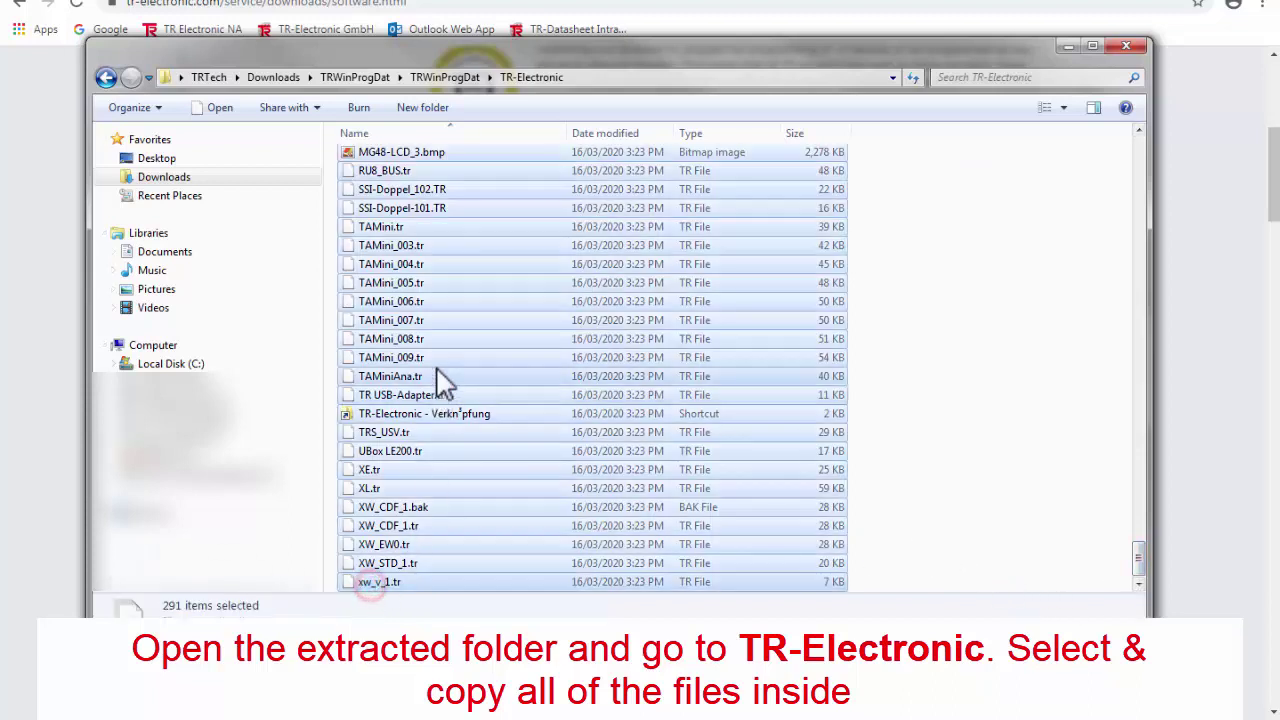
pyautogui.rightClick(438, 286)
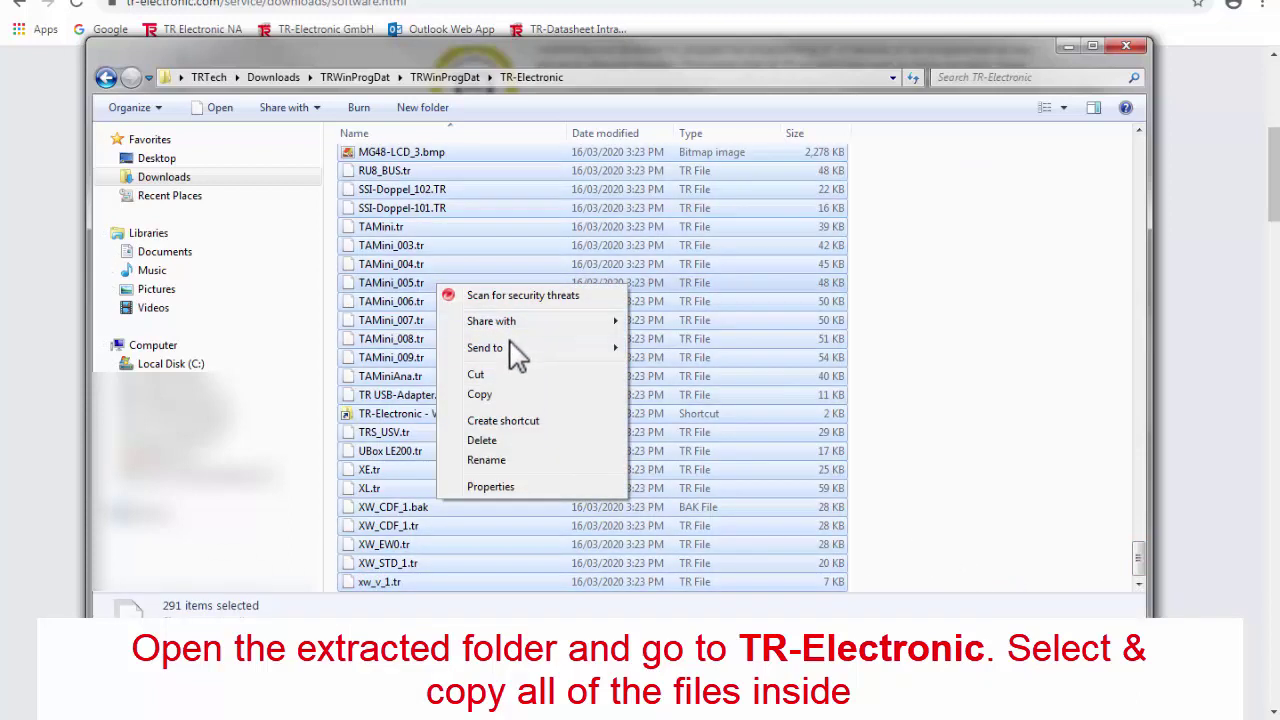
pyautogui.click(490, 395)
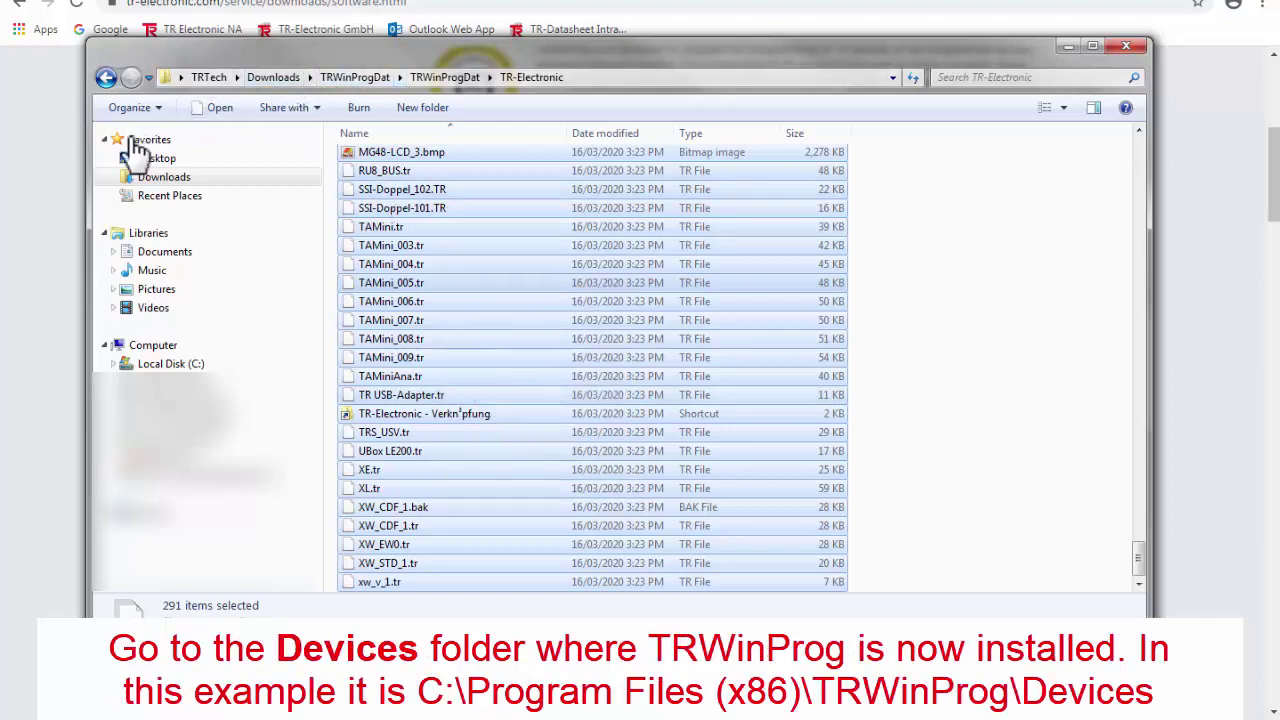
# Open the Devices folder of the TRWinProg installation at C:\Program Files (x86)\TRWinProg\Devices.
pyautogui.click(111, 364)
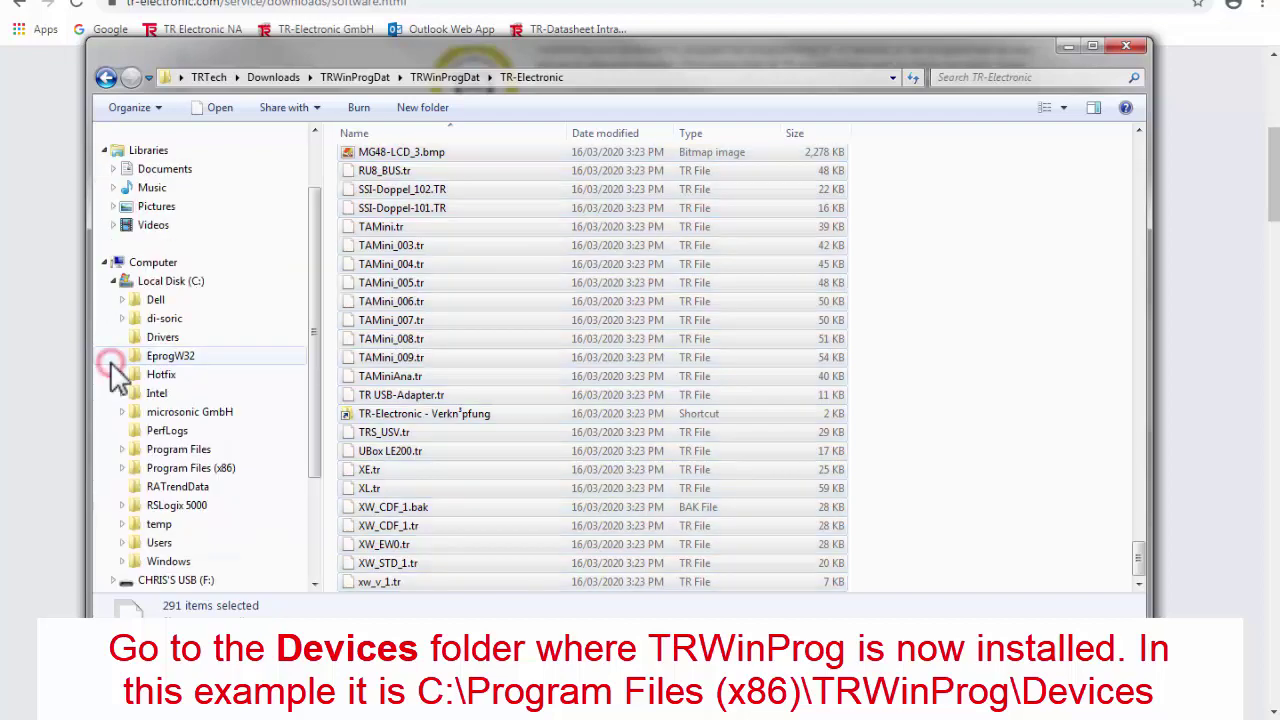
pyautogui.click(122, 469)
pyautogui.scroll(-2, 160, 520)
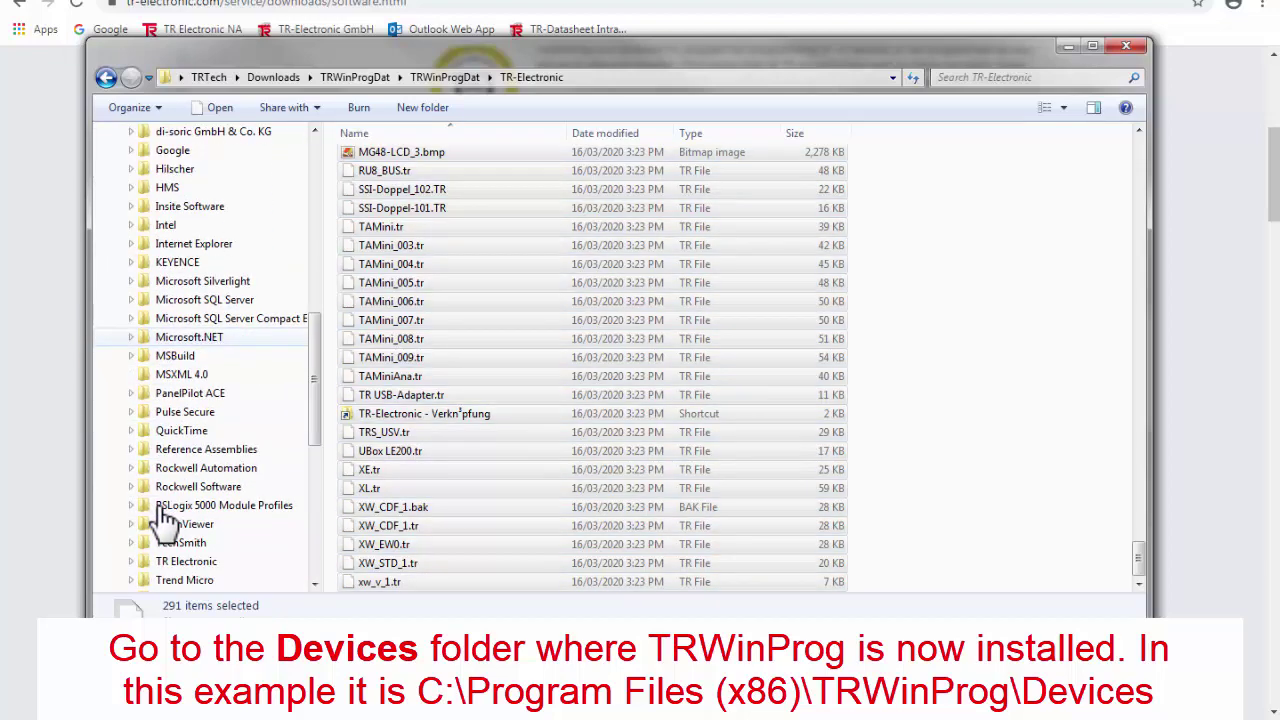
pyautogui.scroll(-2, 160, 520)
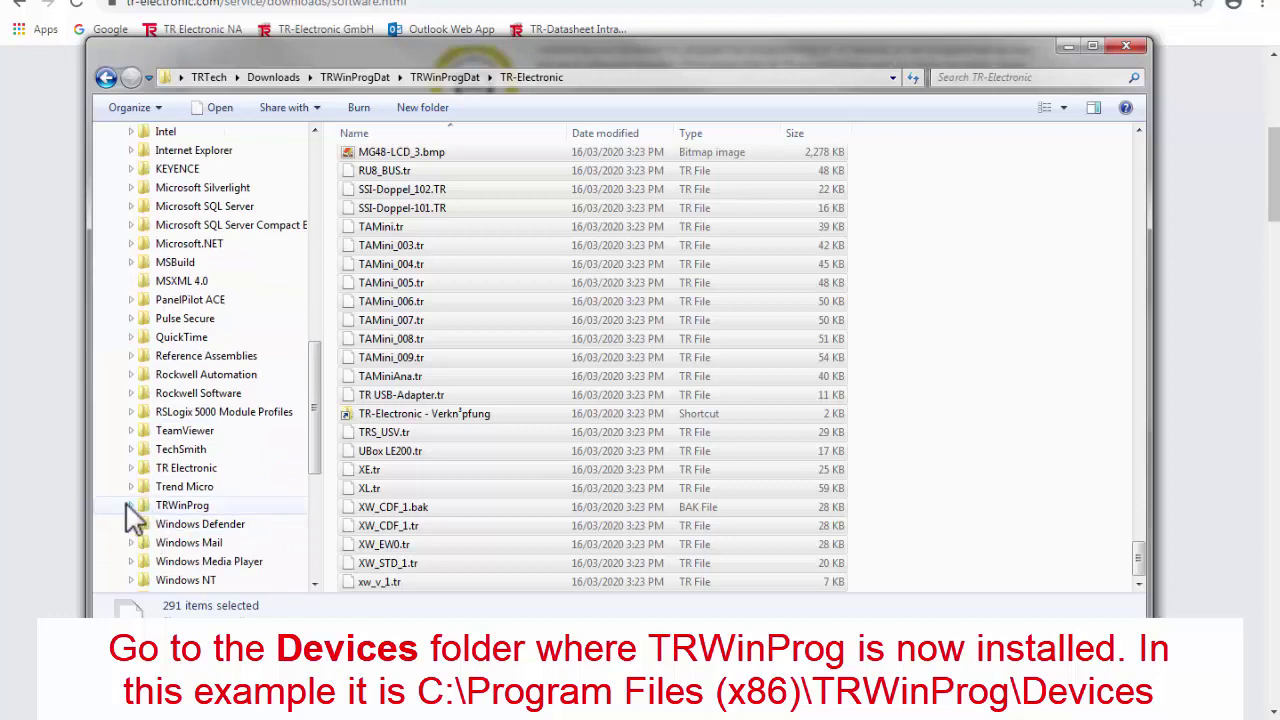
pyautogui.click(131, 506)
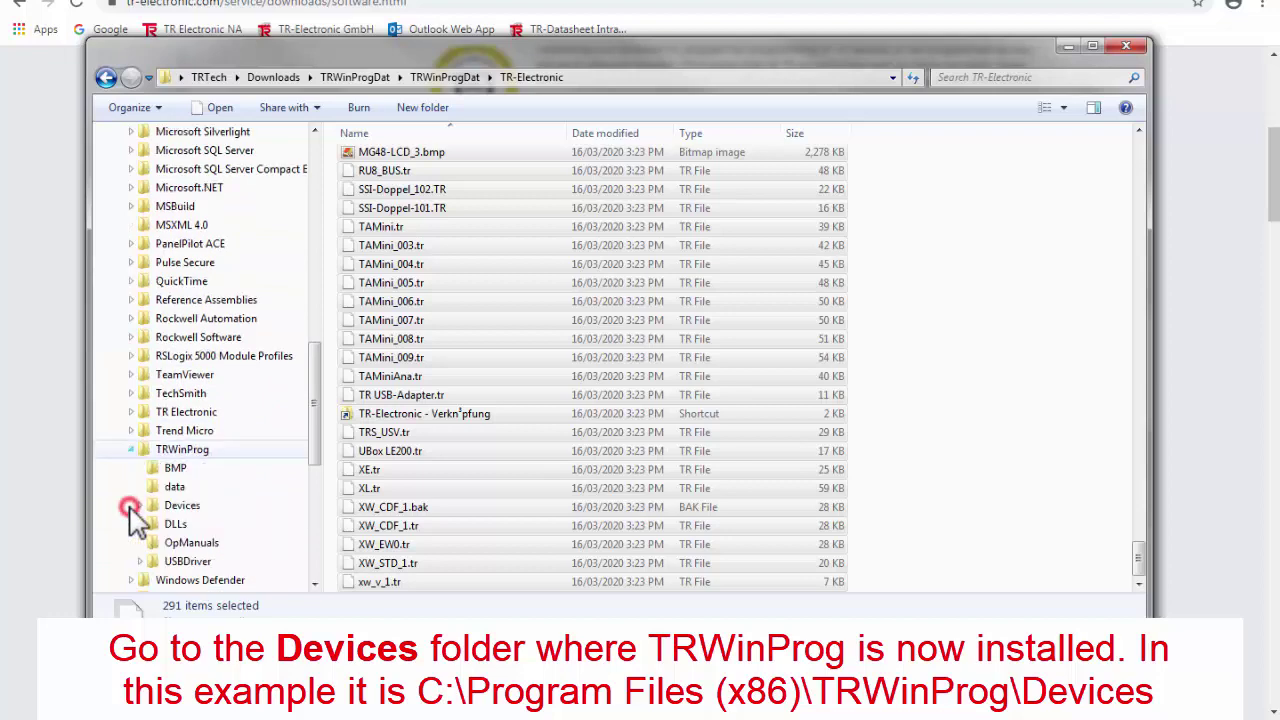
pyautogui.click(182, 506)
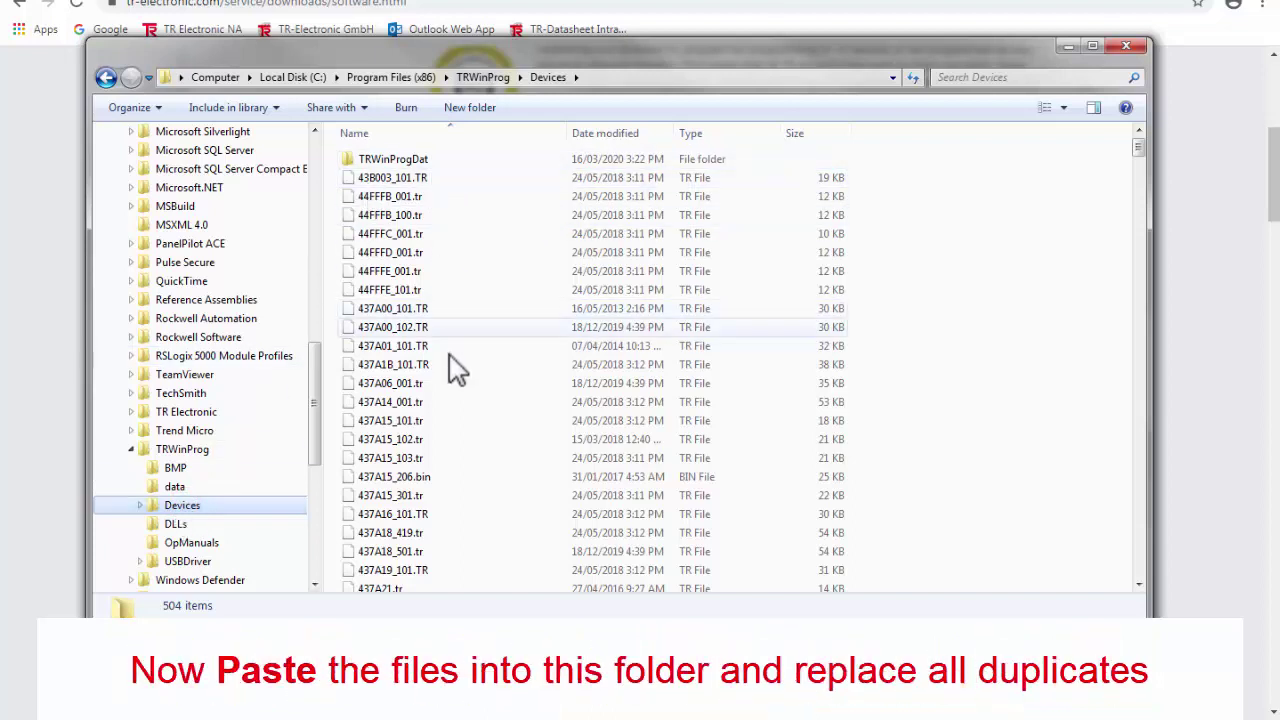
# Paste the copied device files into the Devices folder, replacing all duplicates and granting administrator permission for all items.
pyautogui.rightClick(454, 410)
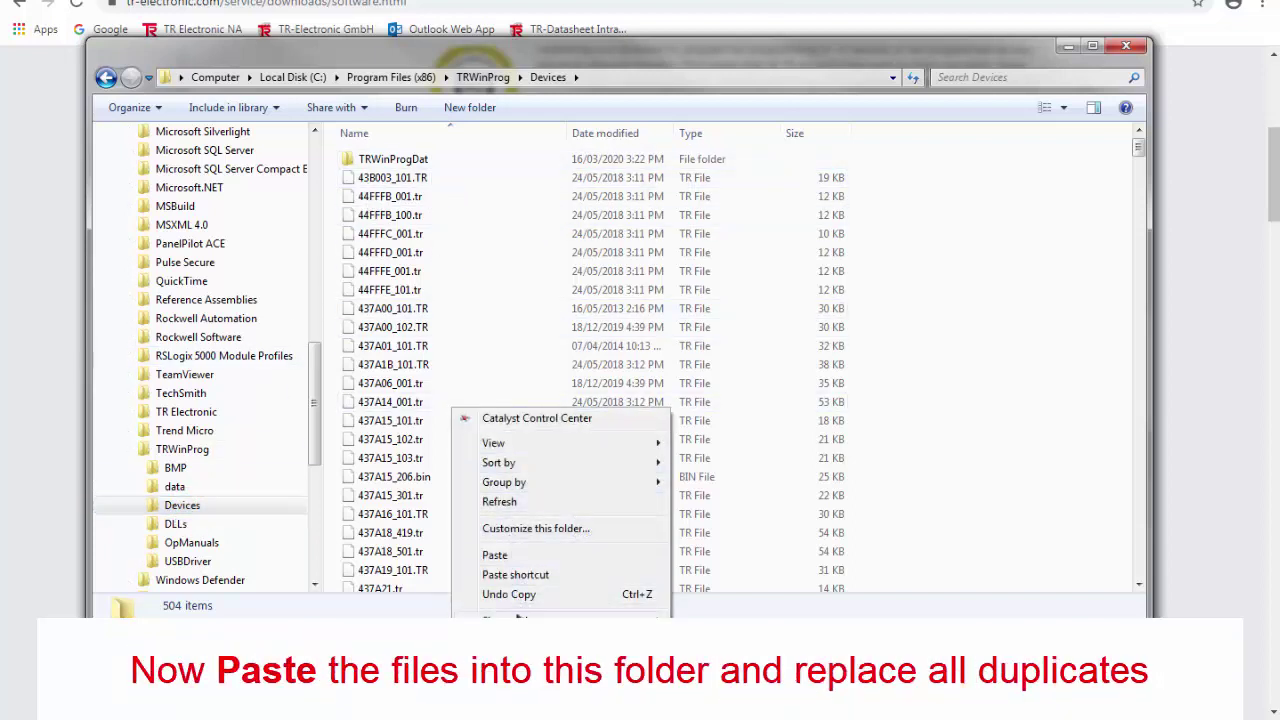
pyautogui.click(519, 556)
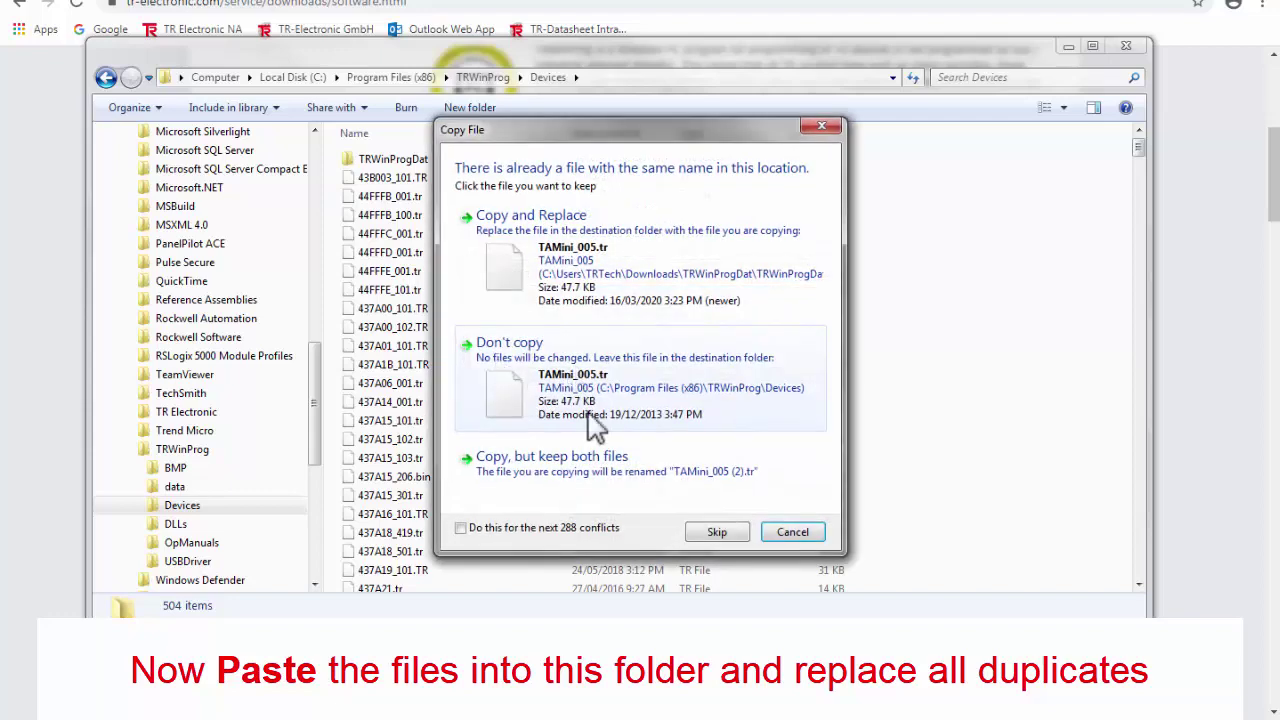
pyautogui.click(512, 278)
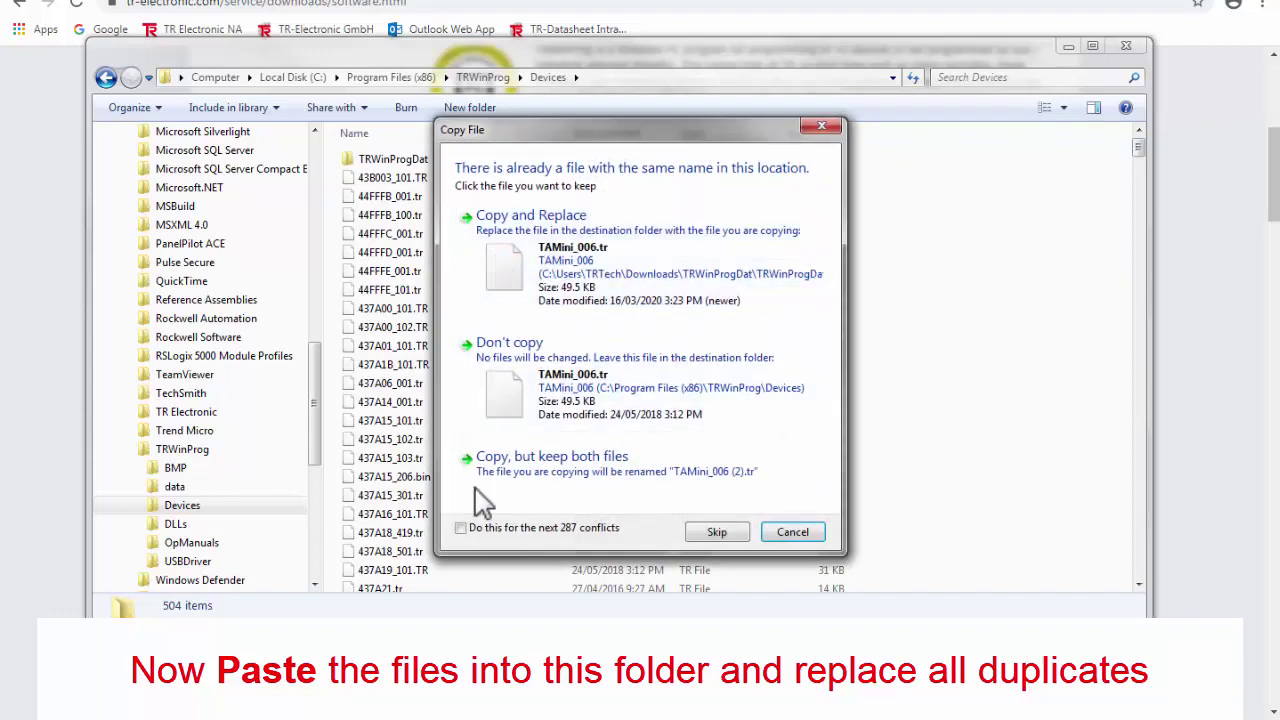
pyautogui.click(462, 528)
pyautogui.click(505, 258)
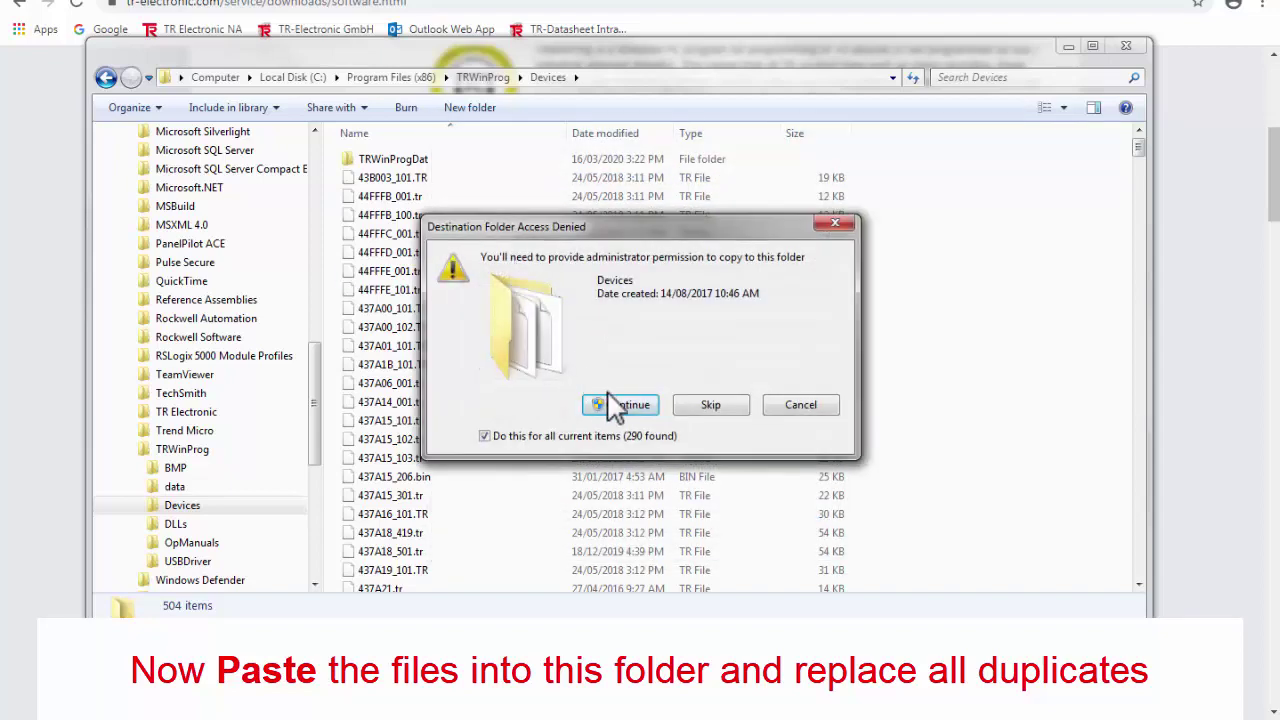
pyautogui.click(619, 410)
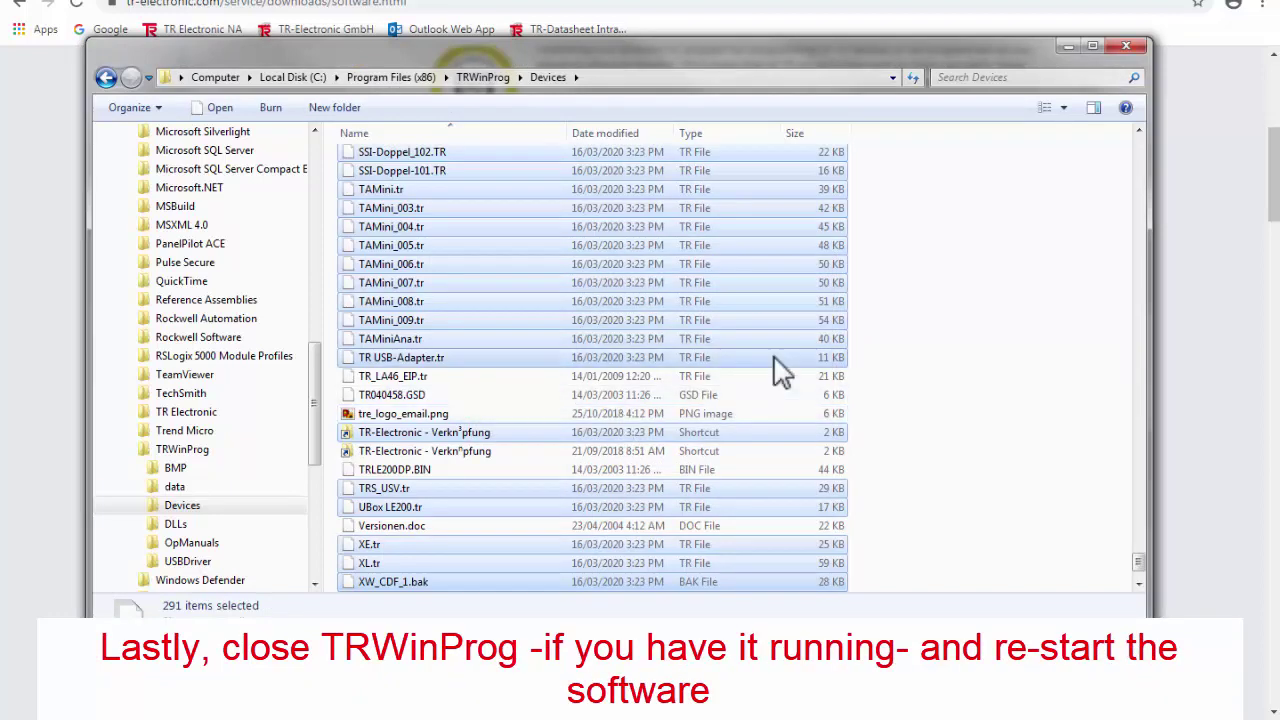
pyautogui.click(930, 365)
pyautogui.scroll(5, 880, 390)
pyautogui.scroll(5, 880, 390)
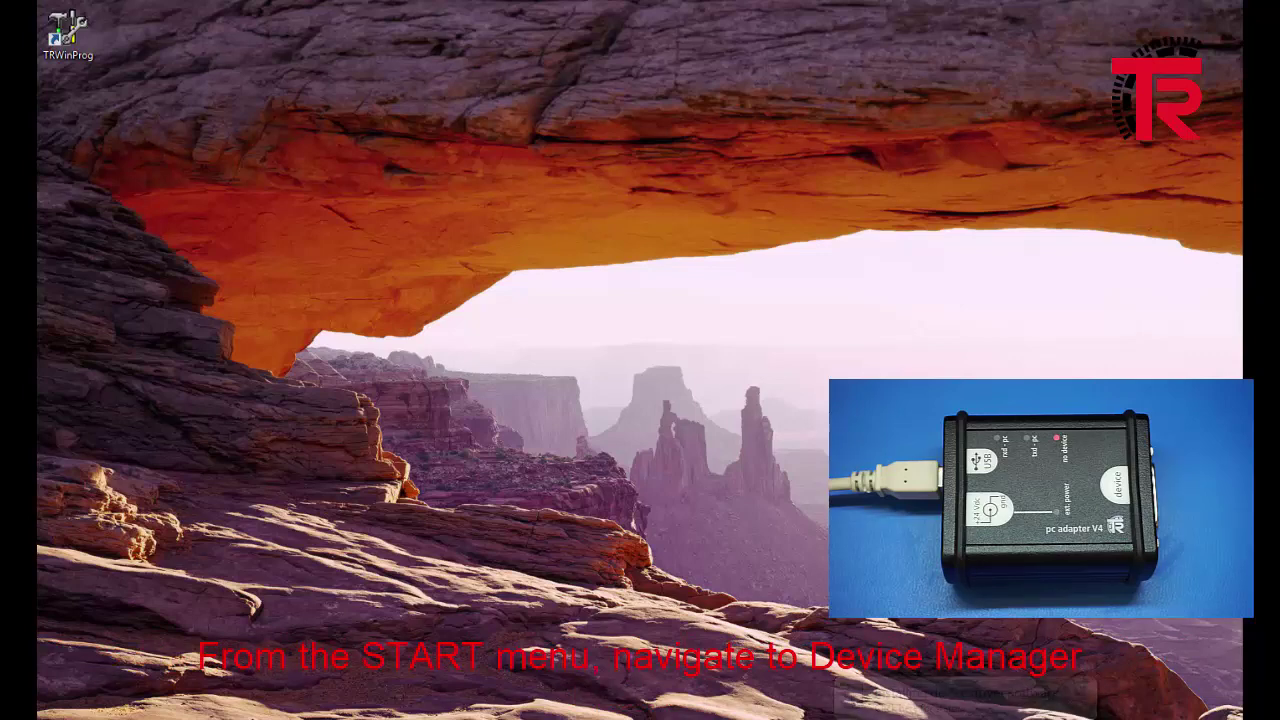
# Find "device manager" on the computer and open Device Manager.
pyautogui.press('super')
pyautogui.write('device manager')
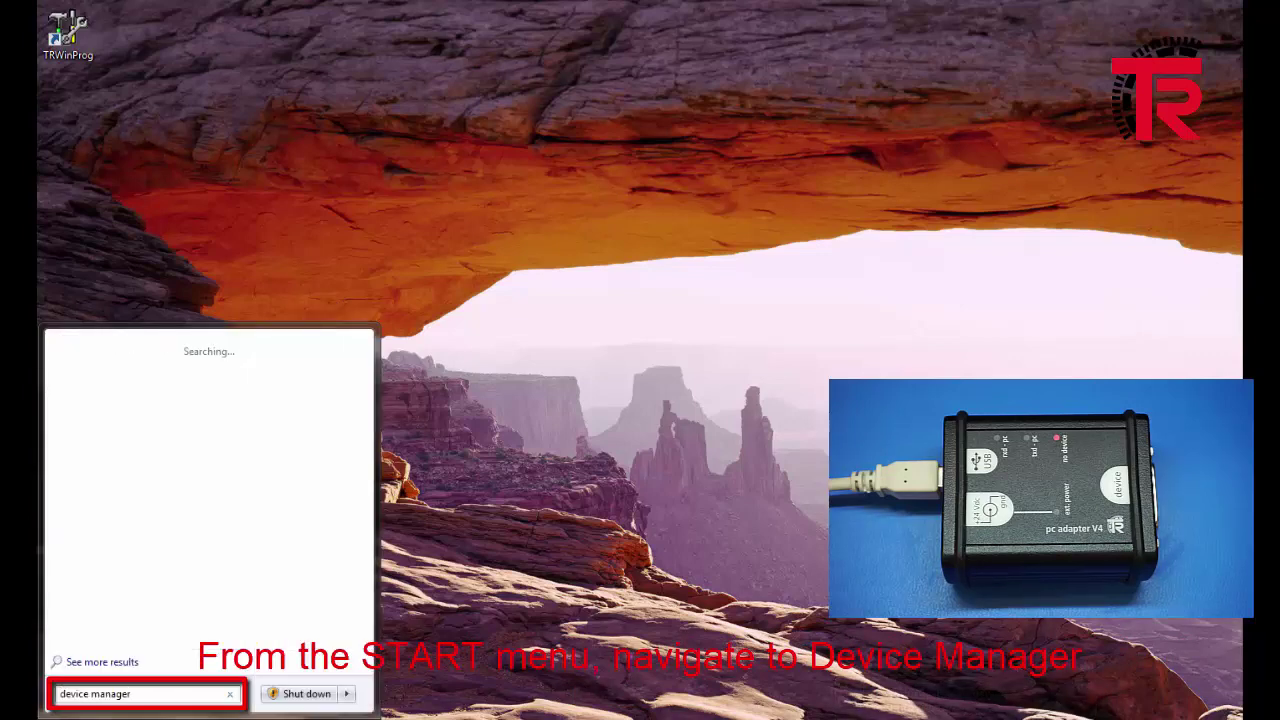
pyautogui.press('Return')
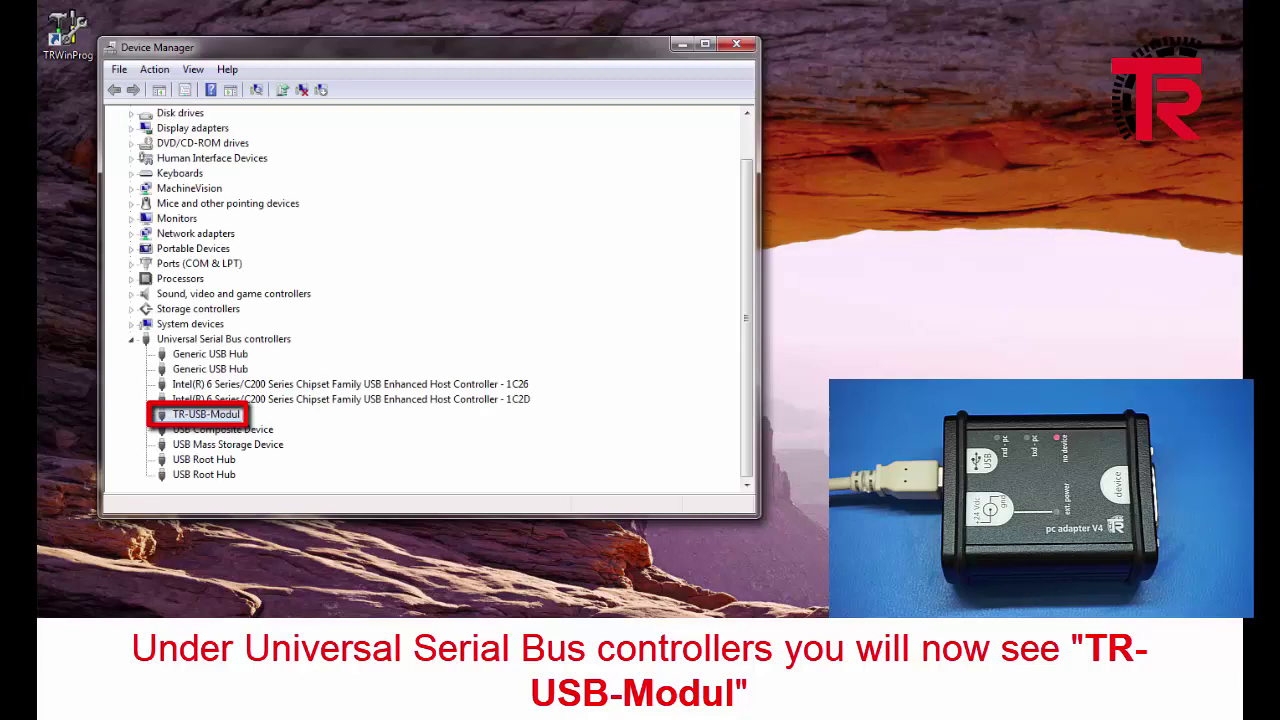
# Update the TR-USB-Modul driver manually from the folder C:\Program Files (x86)\TRWinProg\USBDriver\Windows_7.
pyautogui.rightClick(212, 415)
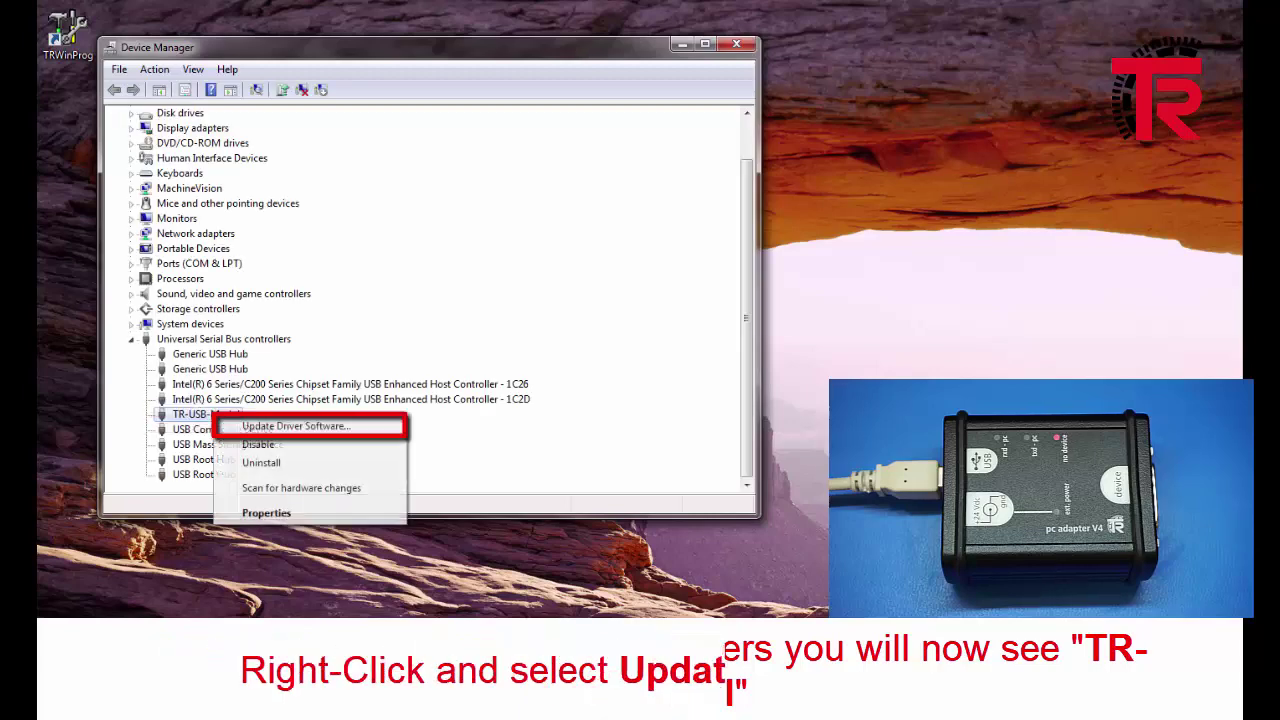
pyautogui.press('Return')
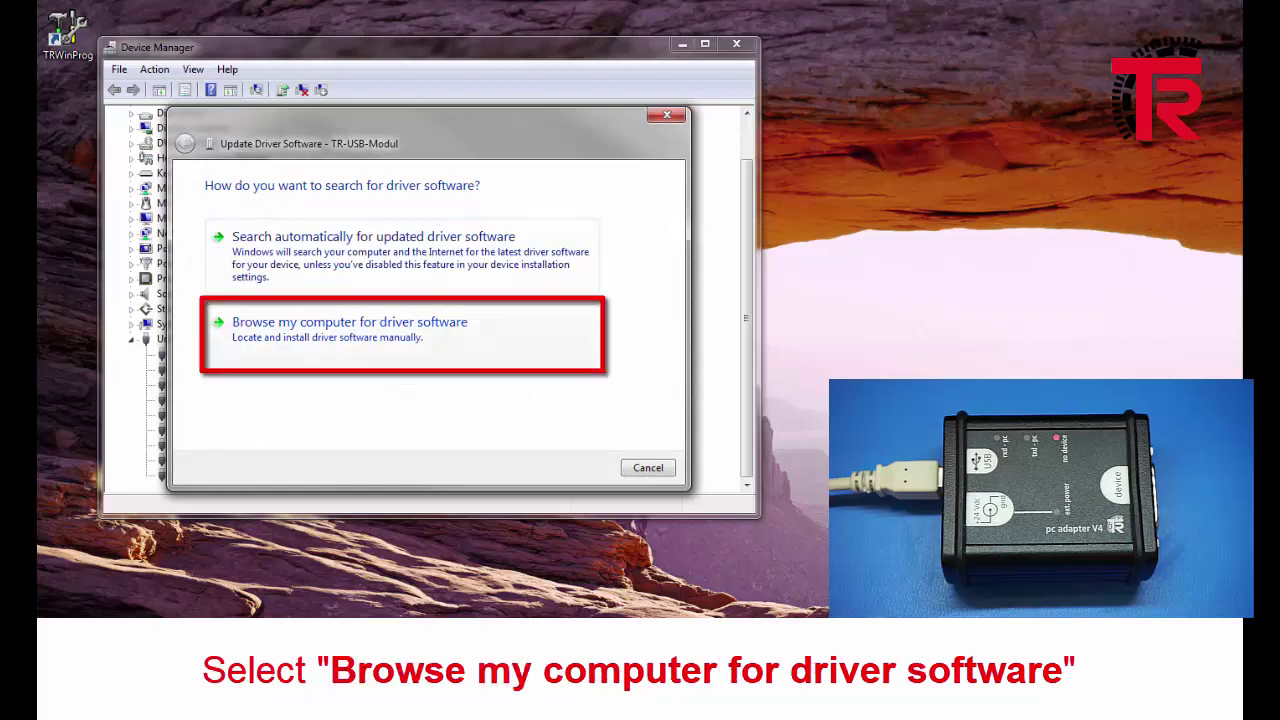
pyautogui.click(402, 337)
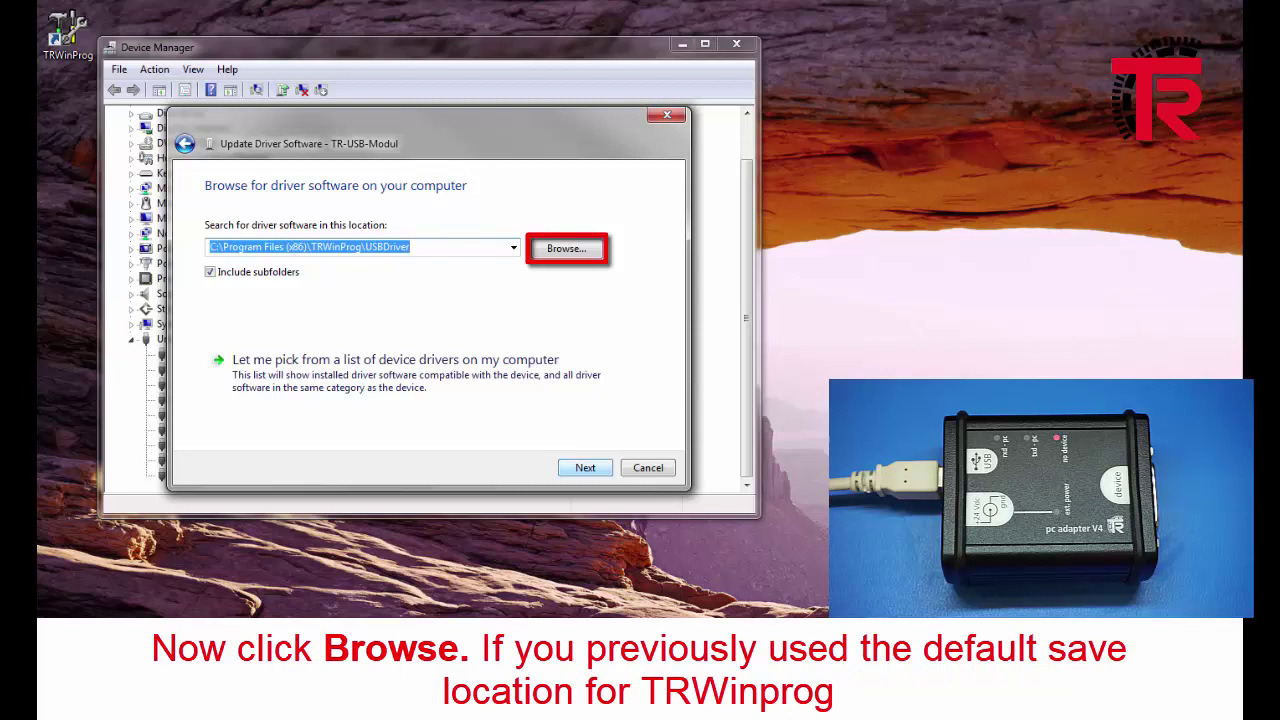
pyautogui.click(567, 249)
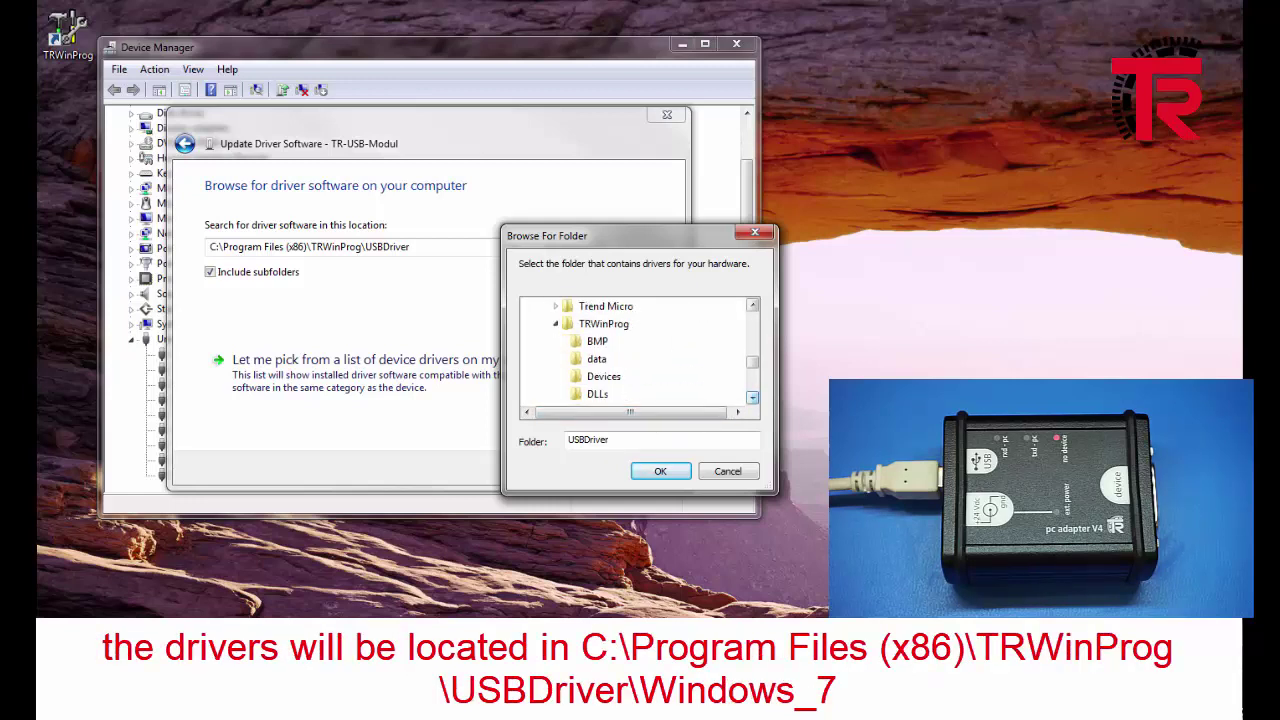
pyautogui.click(600, 394)
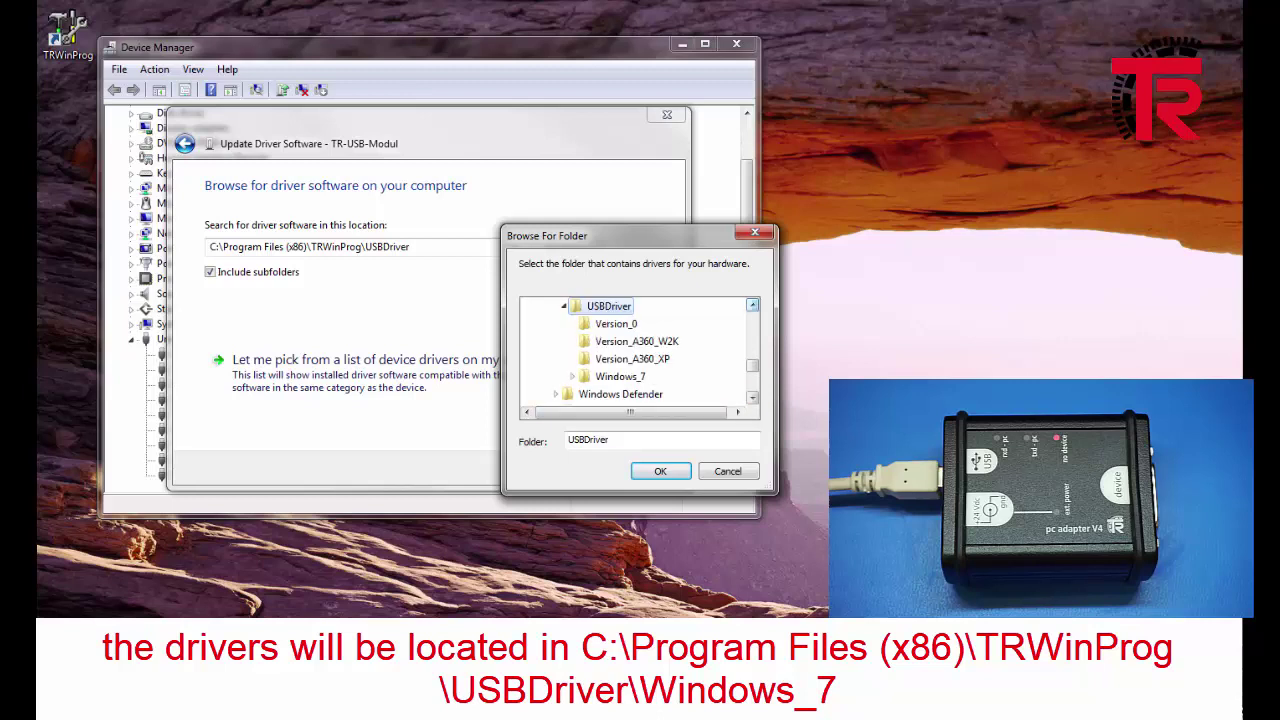
pyautogui.click(604, 376)
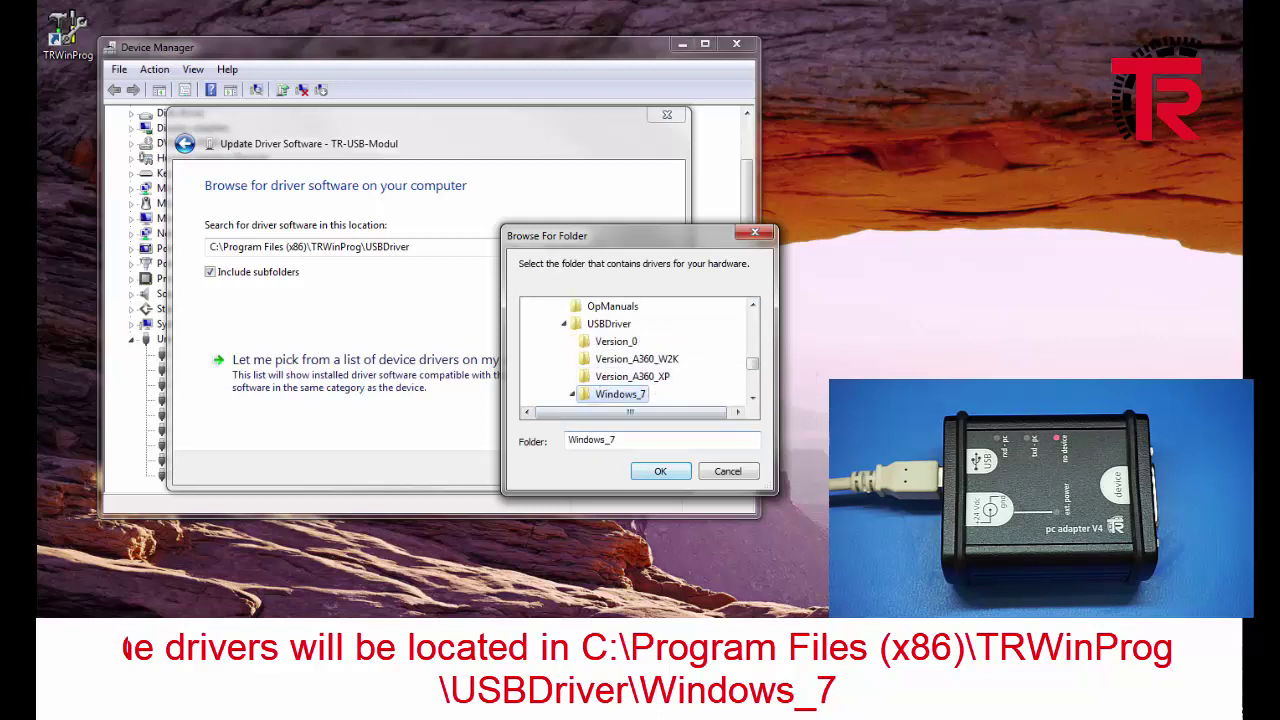
pyautogui.click(659, 471)
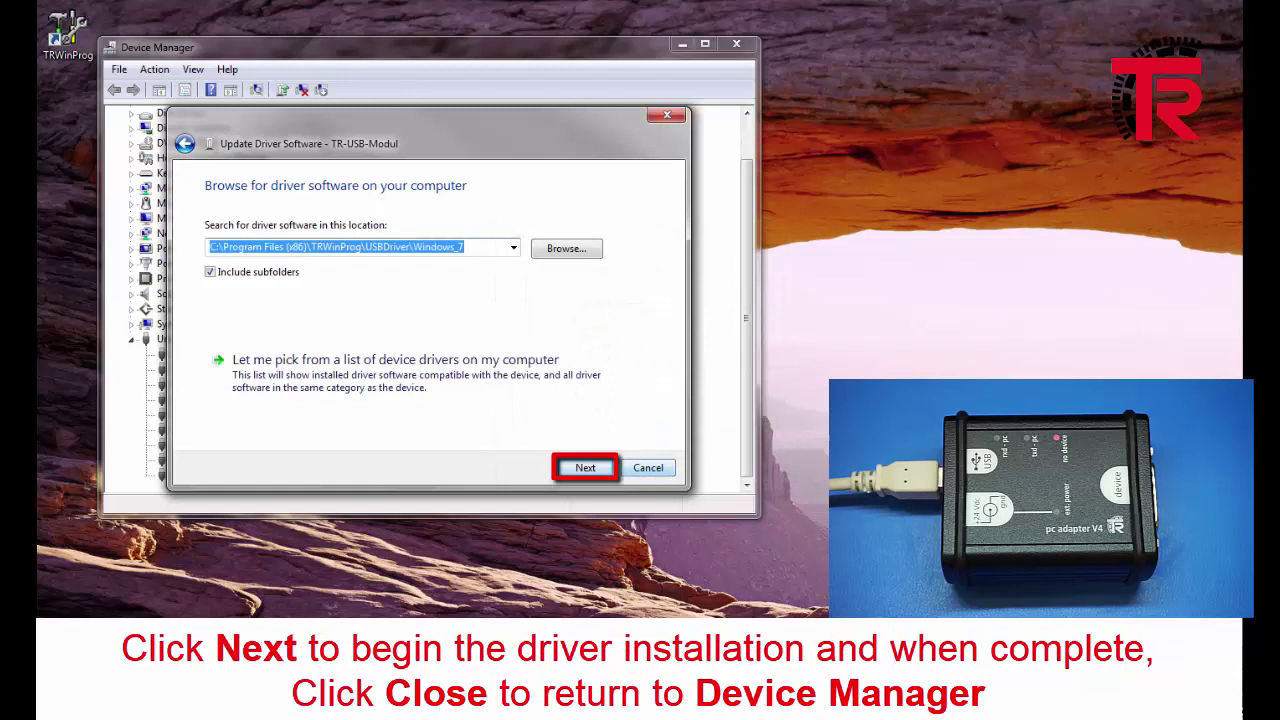
pyautogui.click(585, 468)
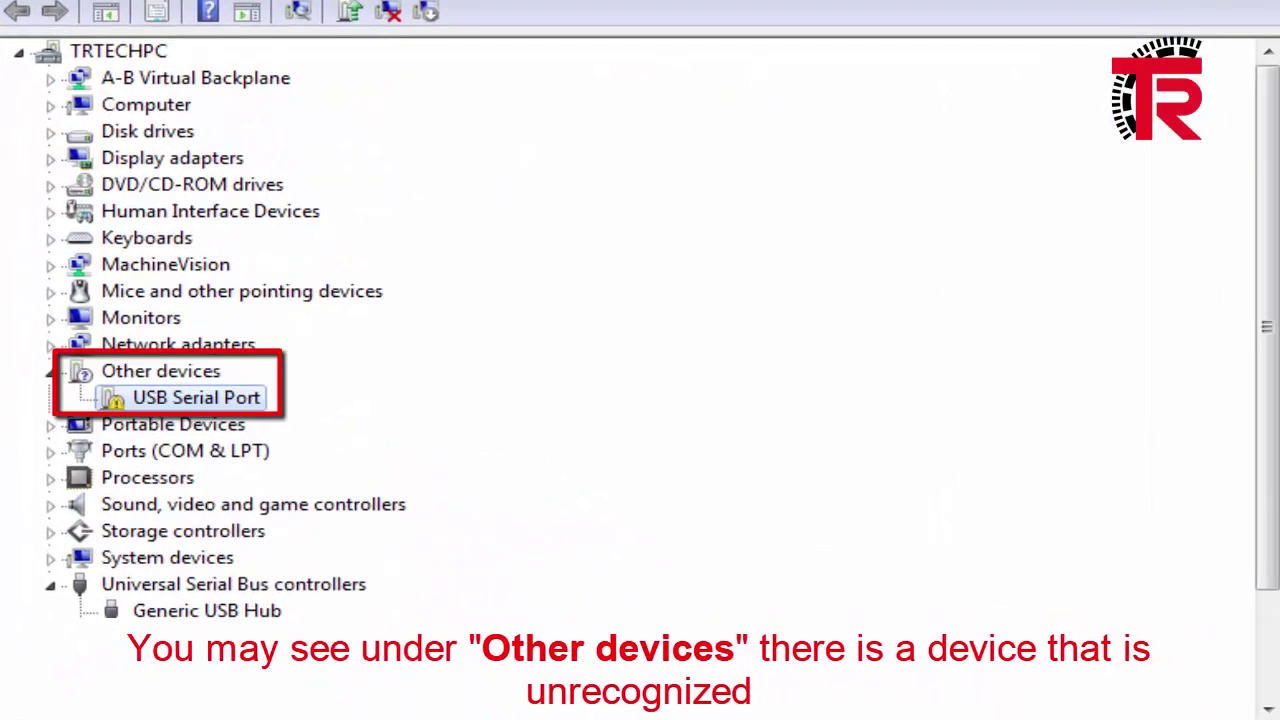
# Update the unrecognized USB Serial Port's driver manually from C:\Program Files (x86)\TRWinProg\USBDriver\Windows_7 and close the wizard.
pyautogui.rightClick(182, 400)
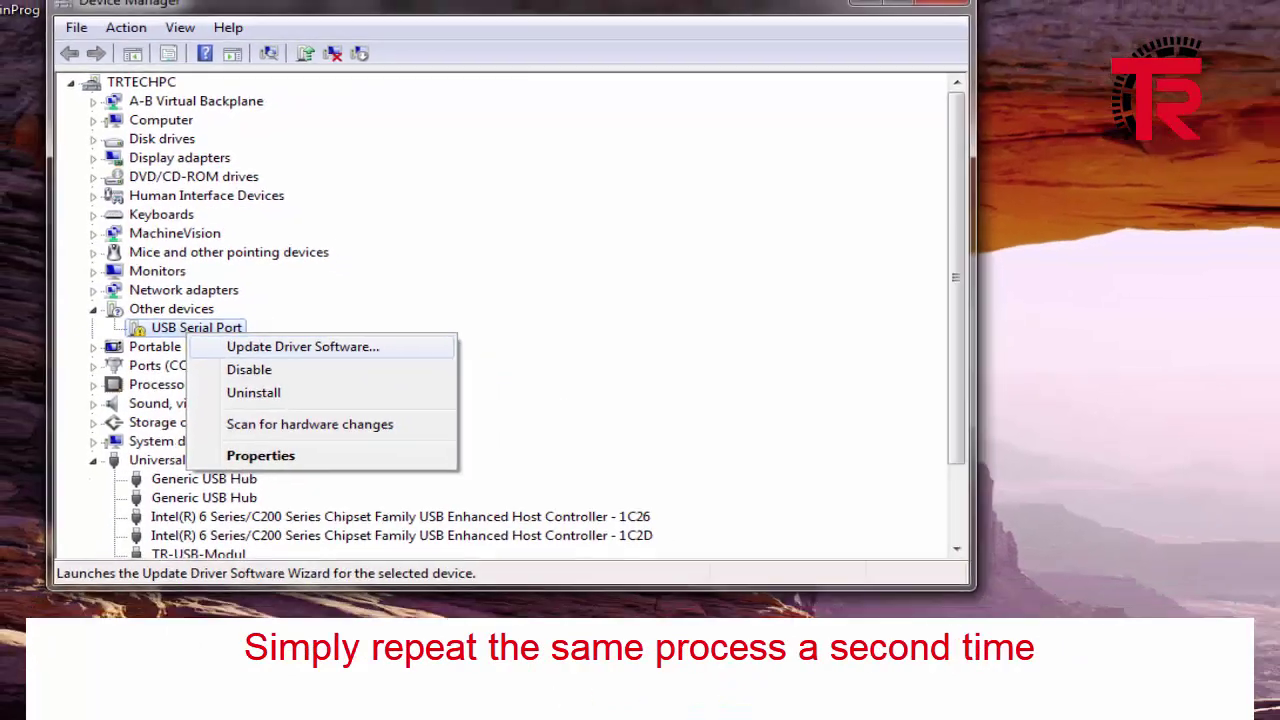
pyautogui.click(338, 411)
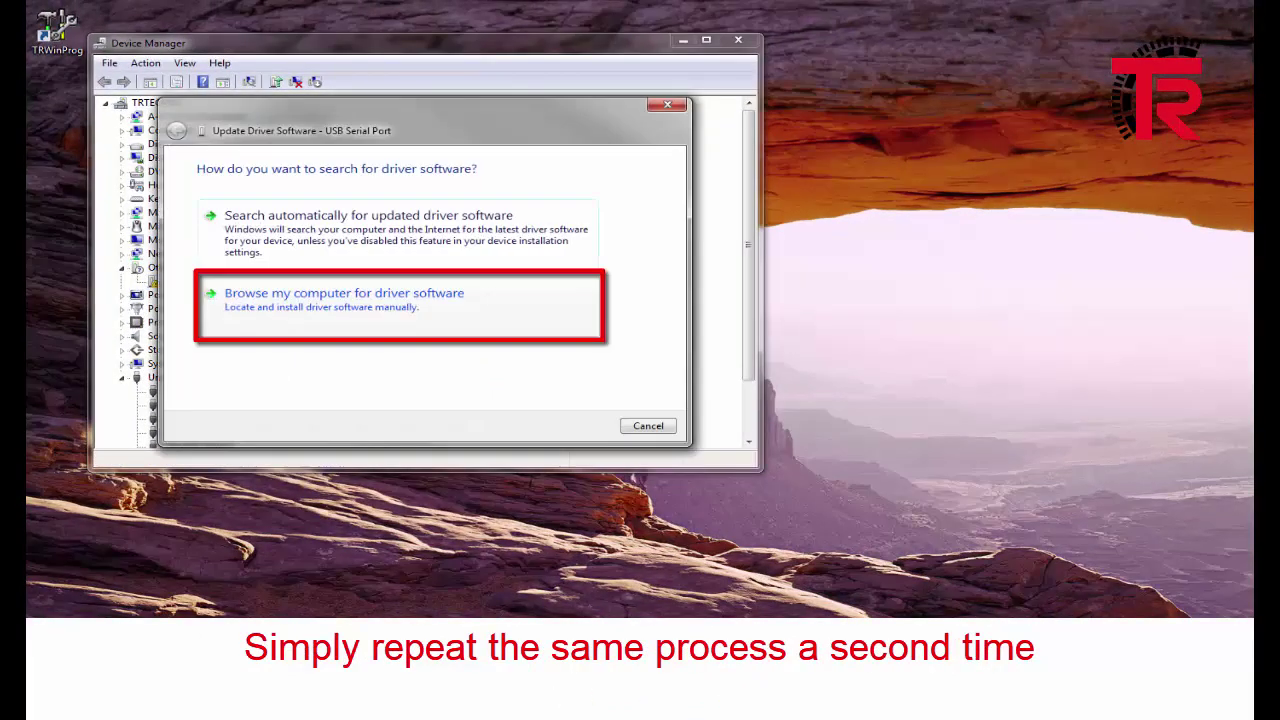
pyautogui.click(400, 303)
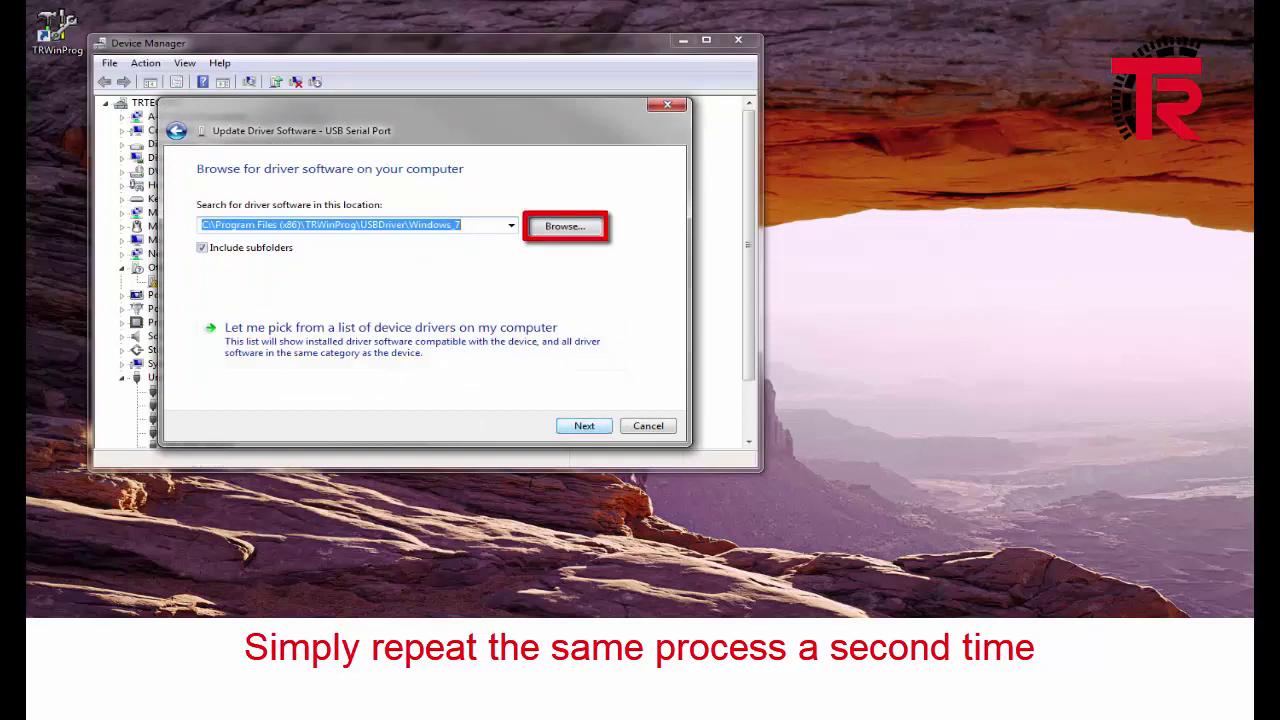
pyautogui.click(584, 426)
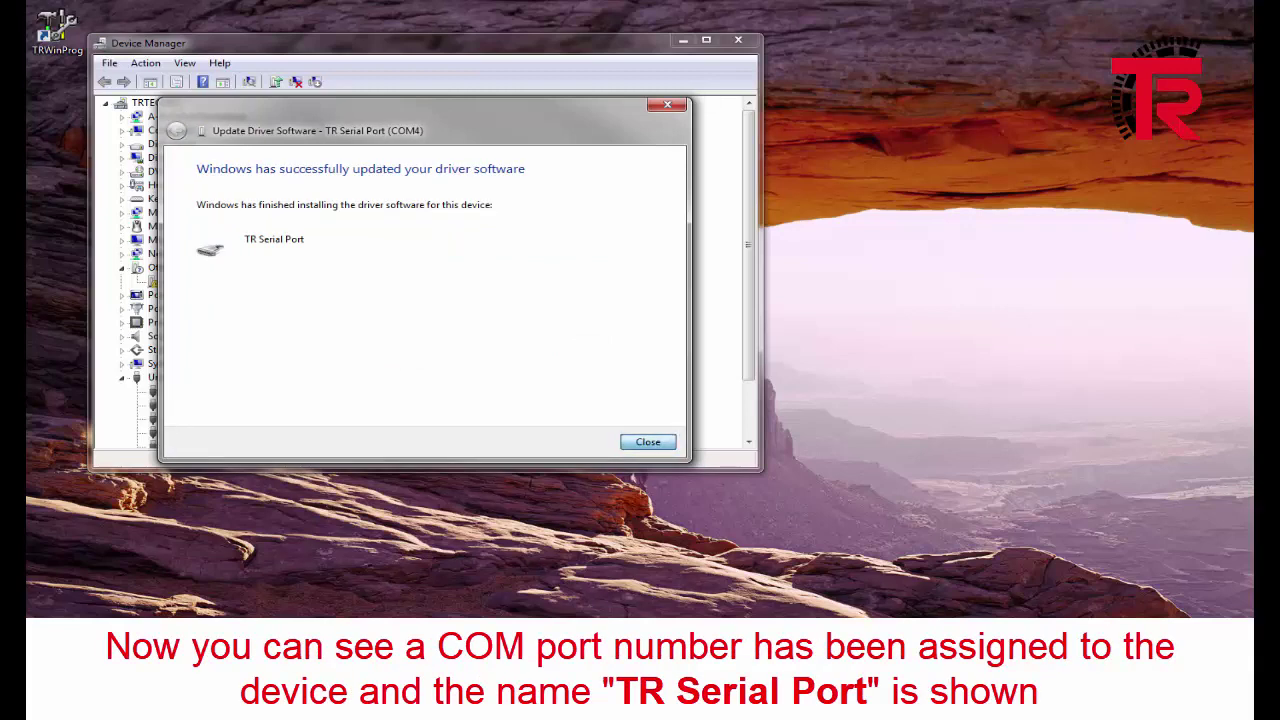
pyautogui.click(648, 442)
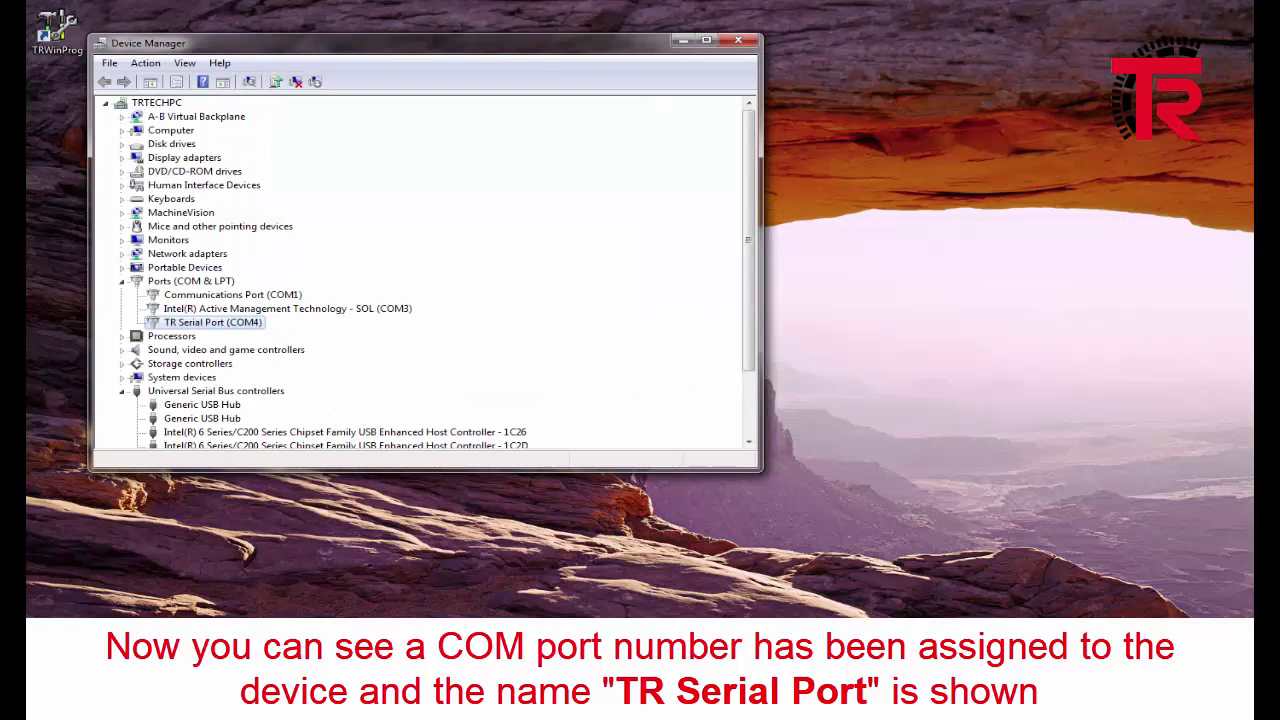
# Choose COM4 as the TR Serial Port's COM port number in its advanced port settings and accept the properties.
pyautogui.rightClick(212, 323)
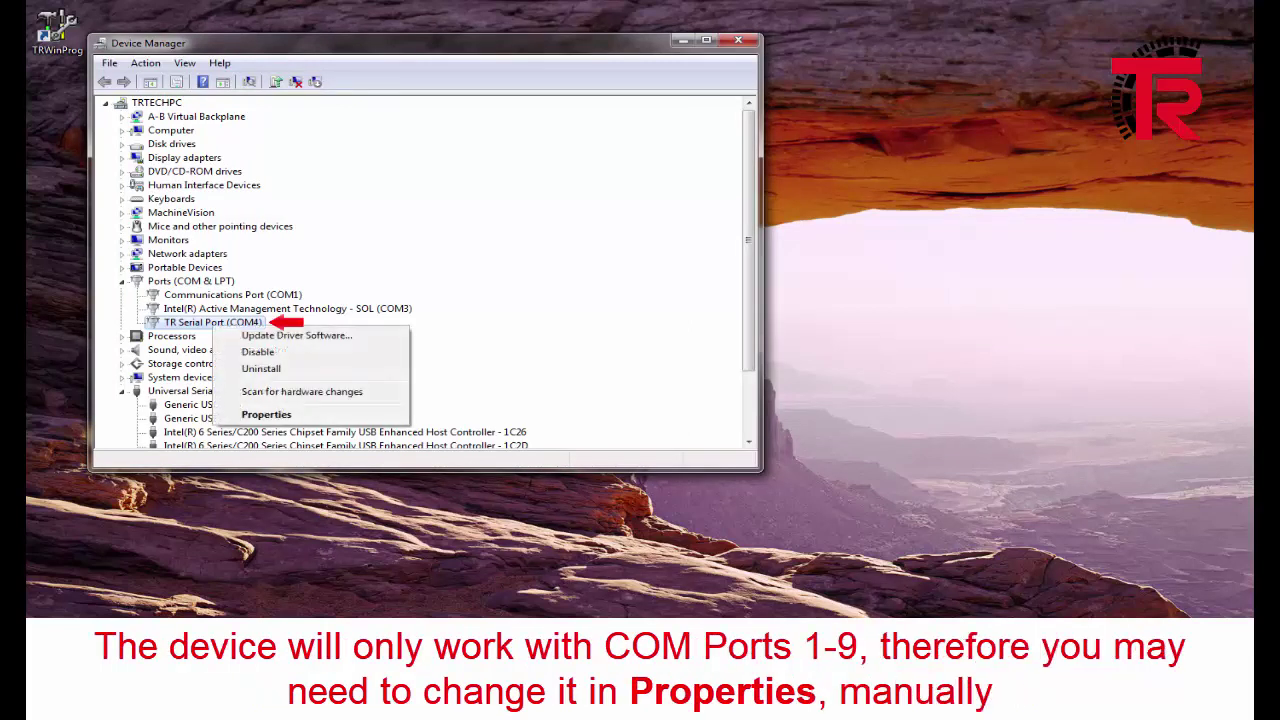
pyautogui.click(267, 414)
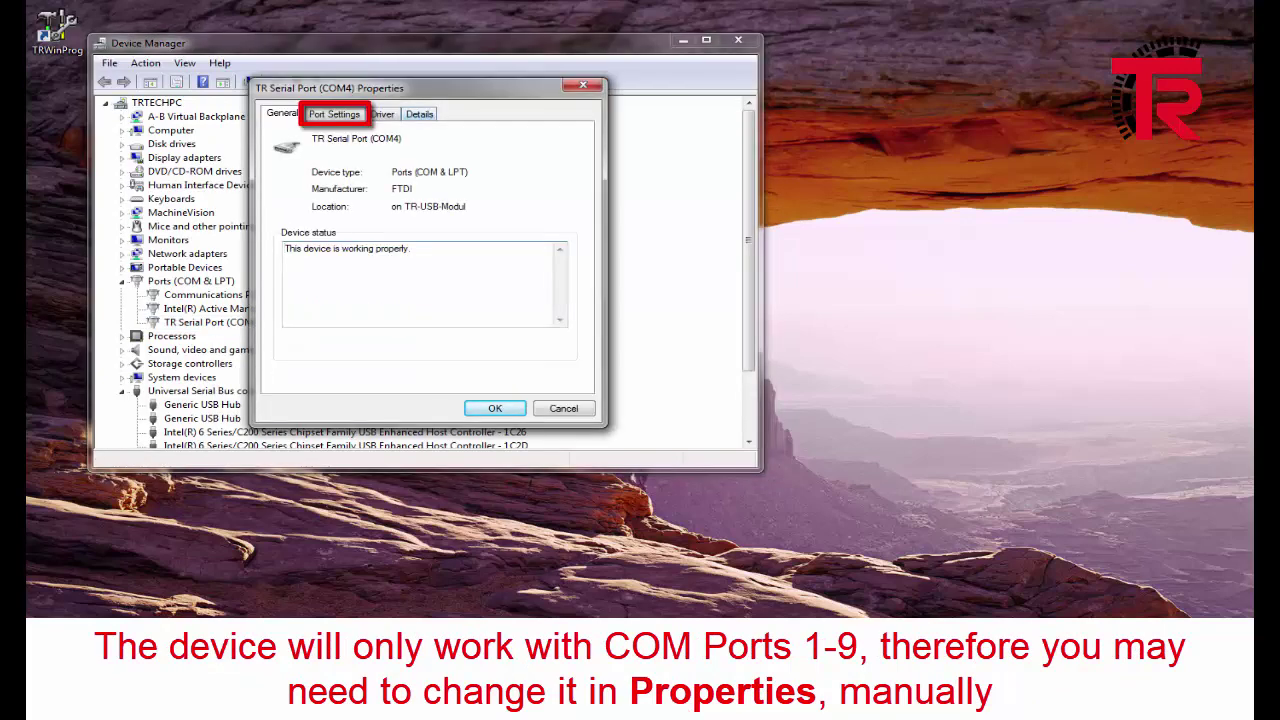
pyautogui.click(334, 114)
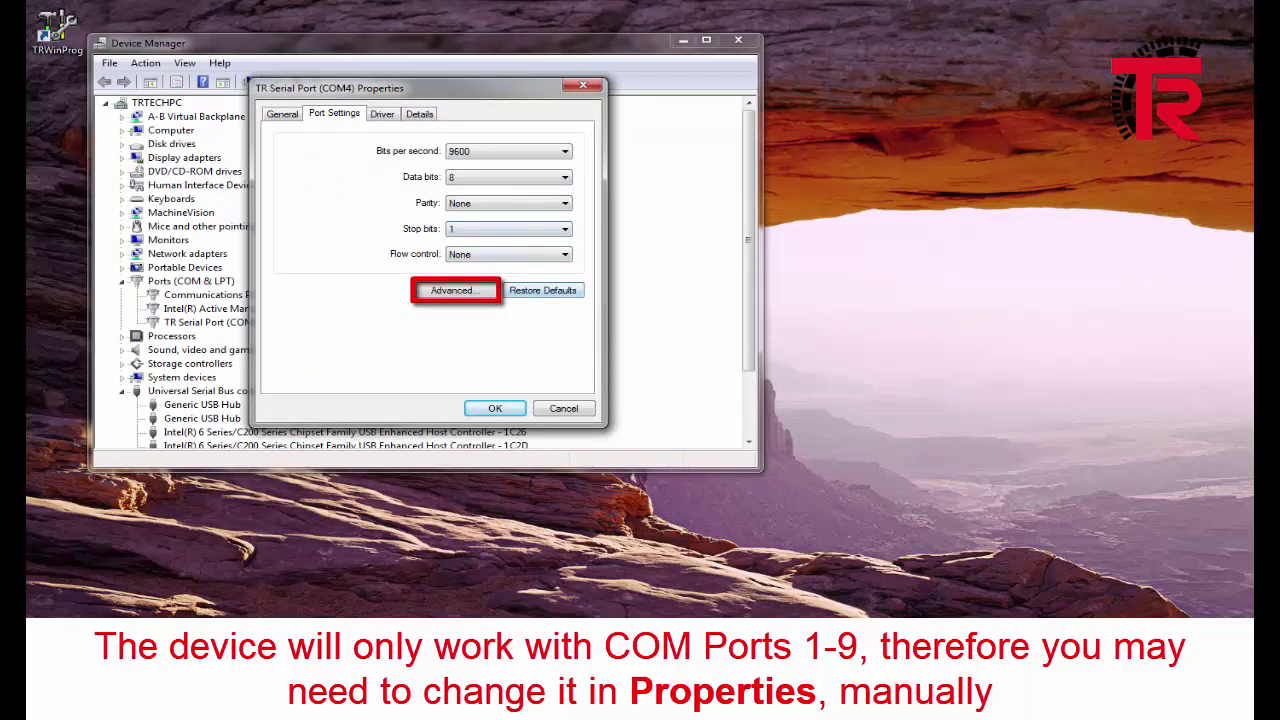
pyautogui.click(455, 290)
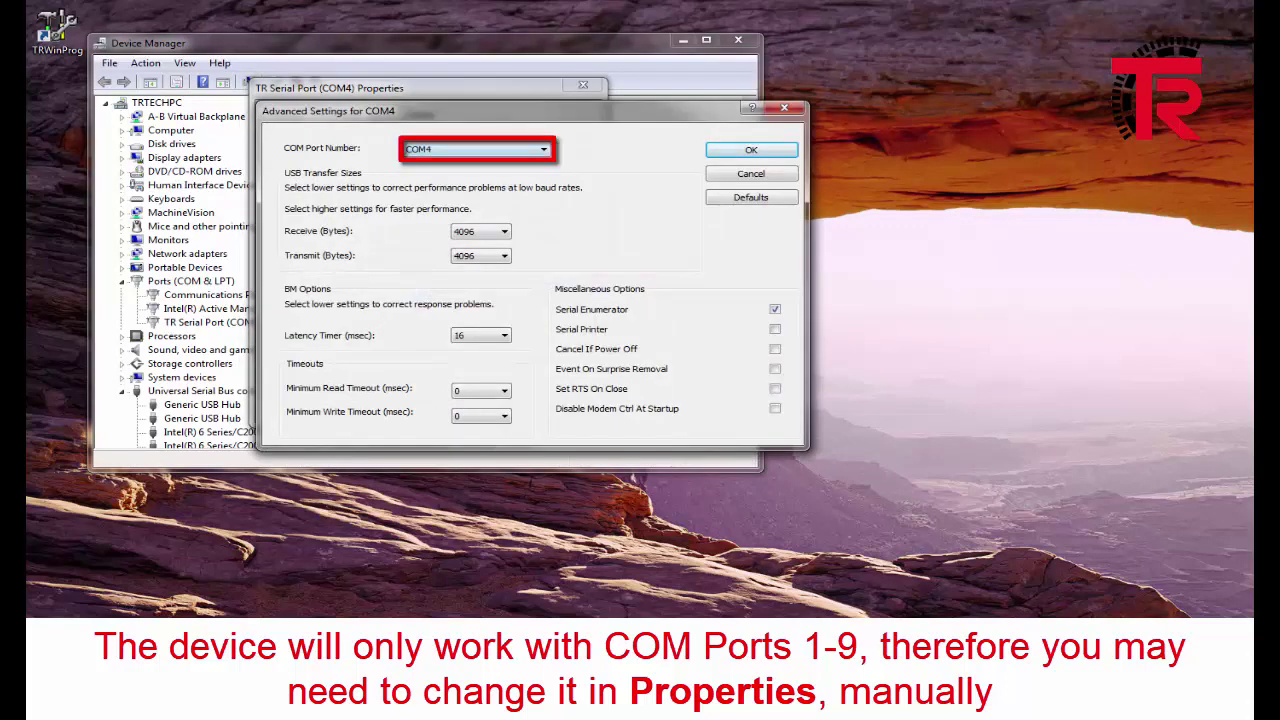
pyautogui.click(543, 149)
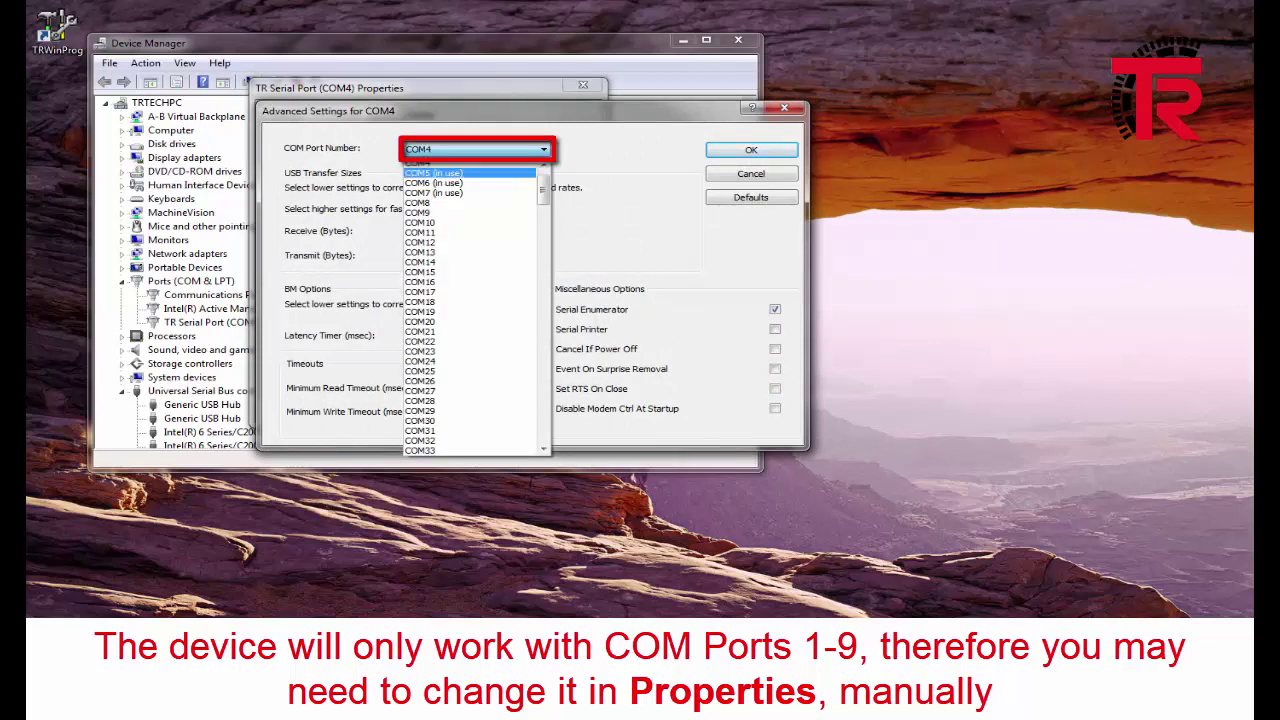
pyautogui.scroll(1, 470, 190)
pyautogui.click(470, 194)
pyautogui.click(751, 150)
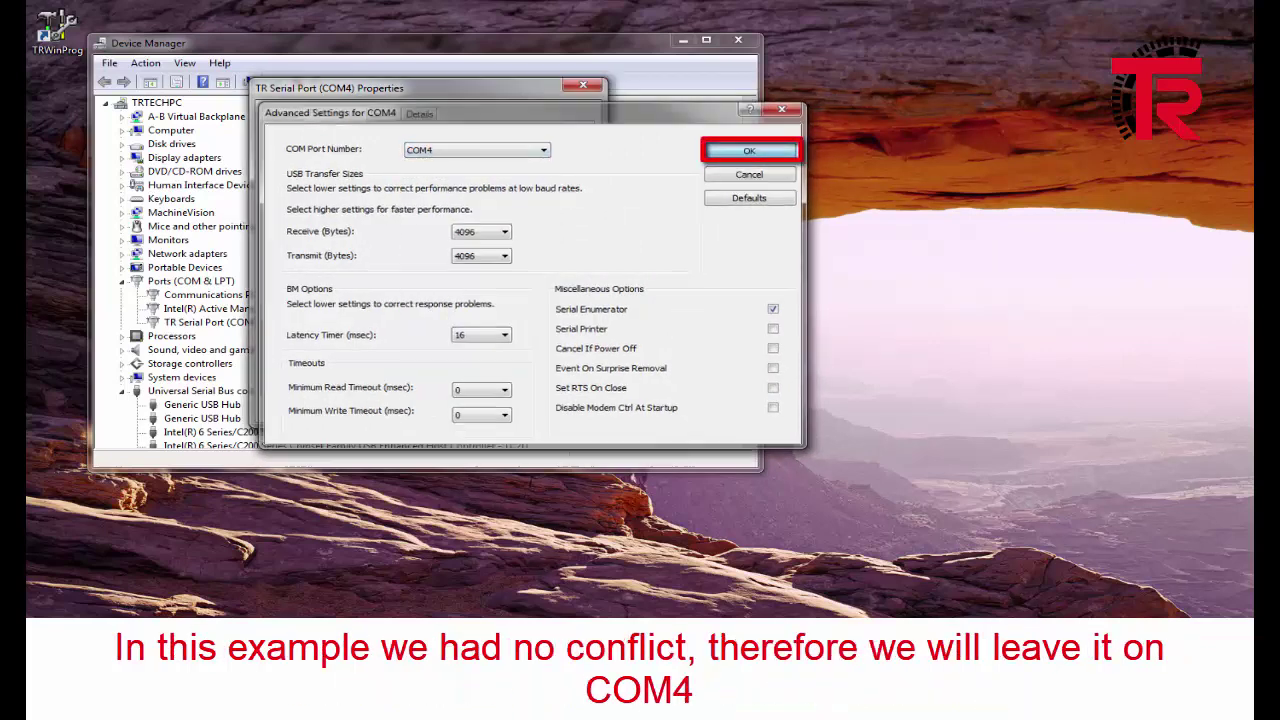
pyautogui.click(495, 408)
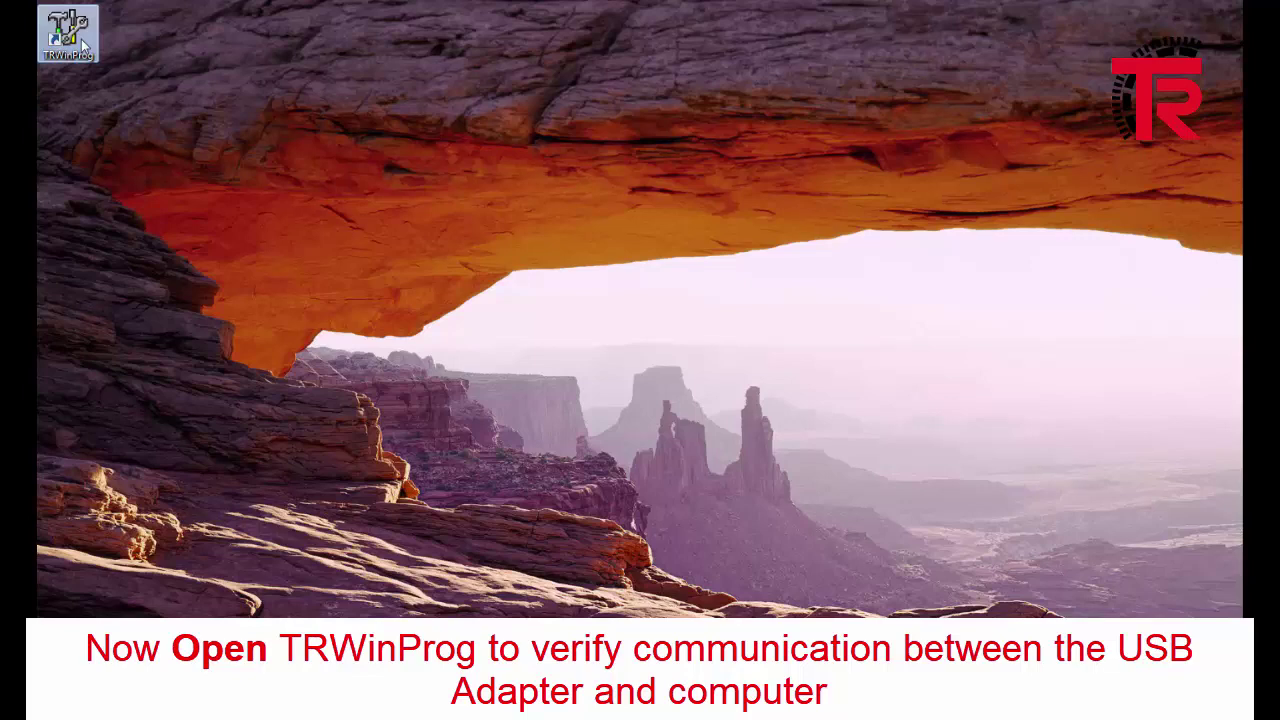
# Open TRWinProg and choose COM4, the TR Serial Port, in its global settings, agreeing to adjust the port settings and accepting them.
pyautogui.doubleClick(82, 42)
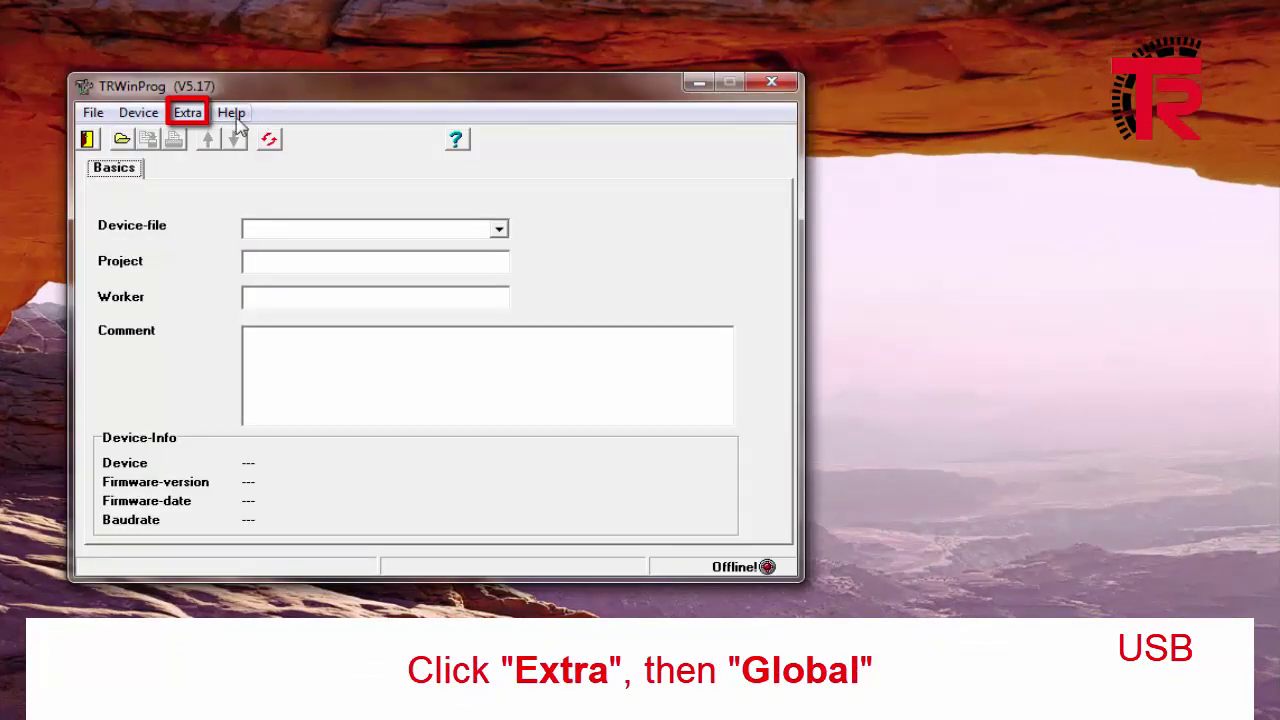
pyautogui.click(188, 113)
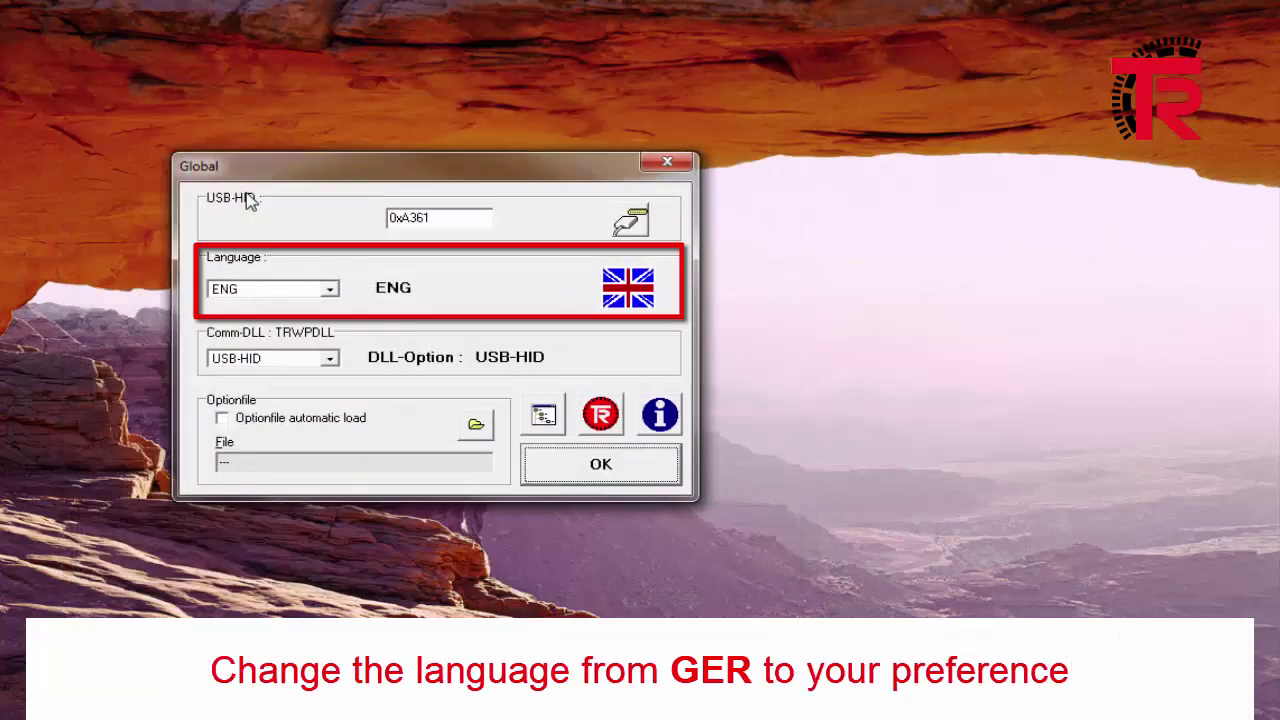
pyautogui.click(630, 222)
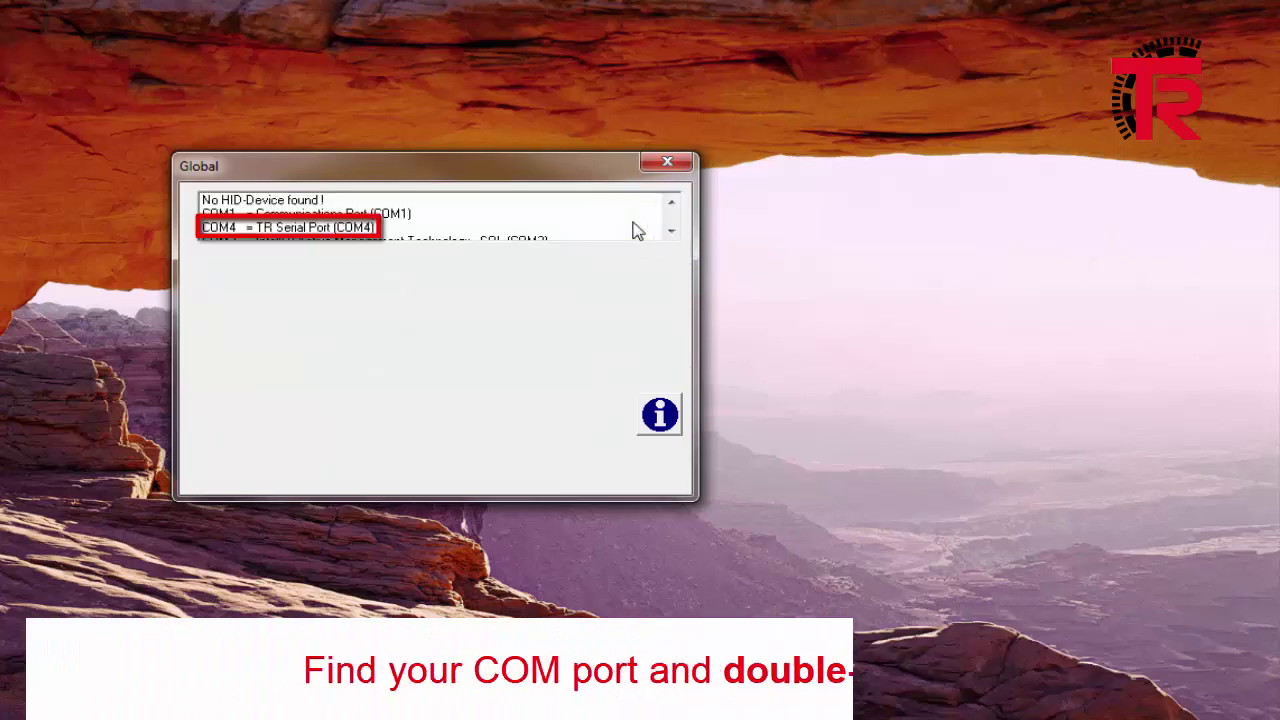
pyautogui.click(336, 240)
pyautogui.doubleClick(338, 230)
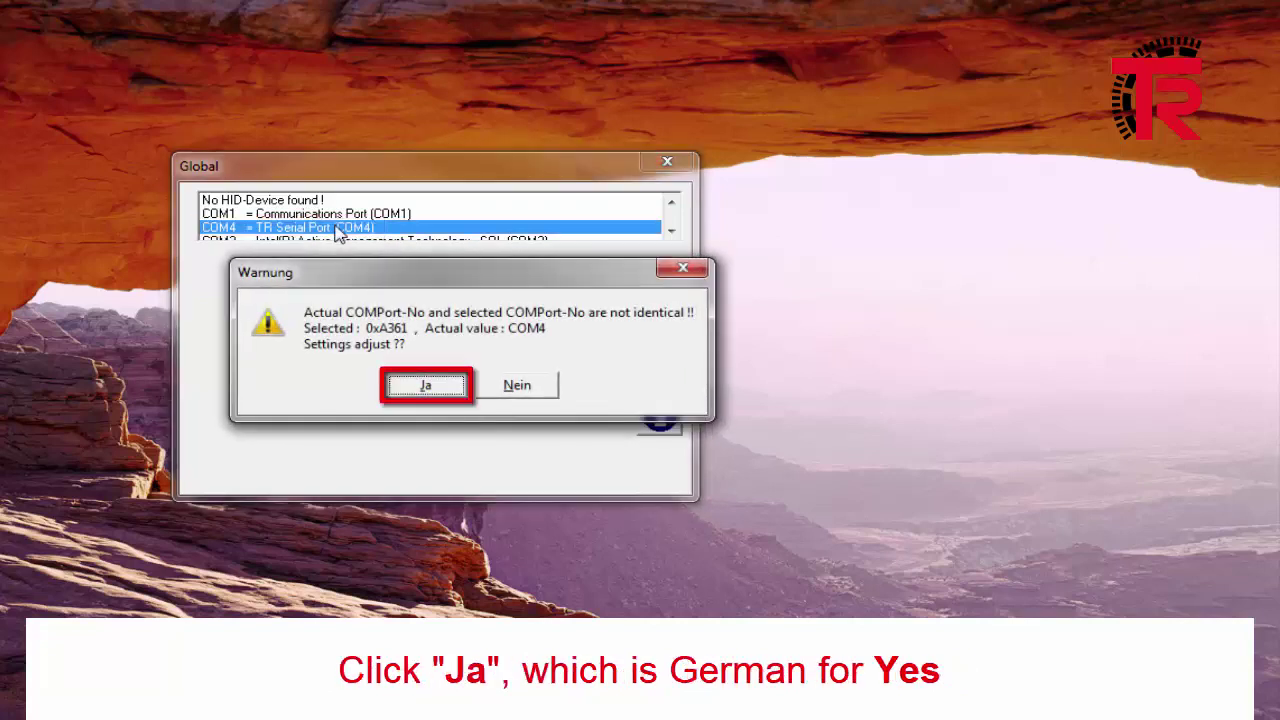
pyautogui.click(427, 388)
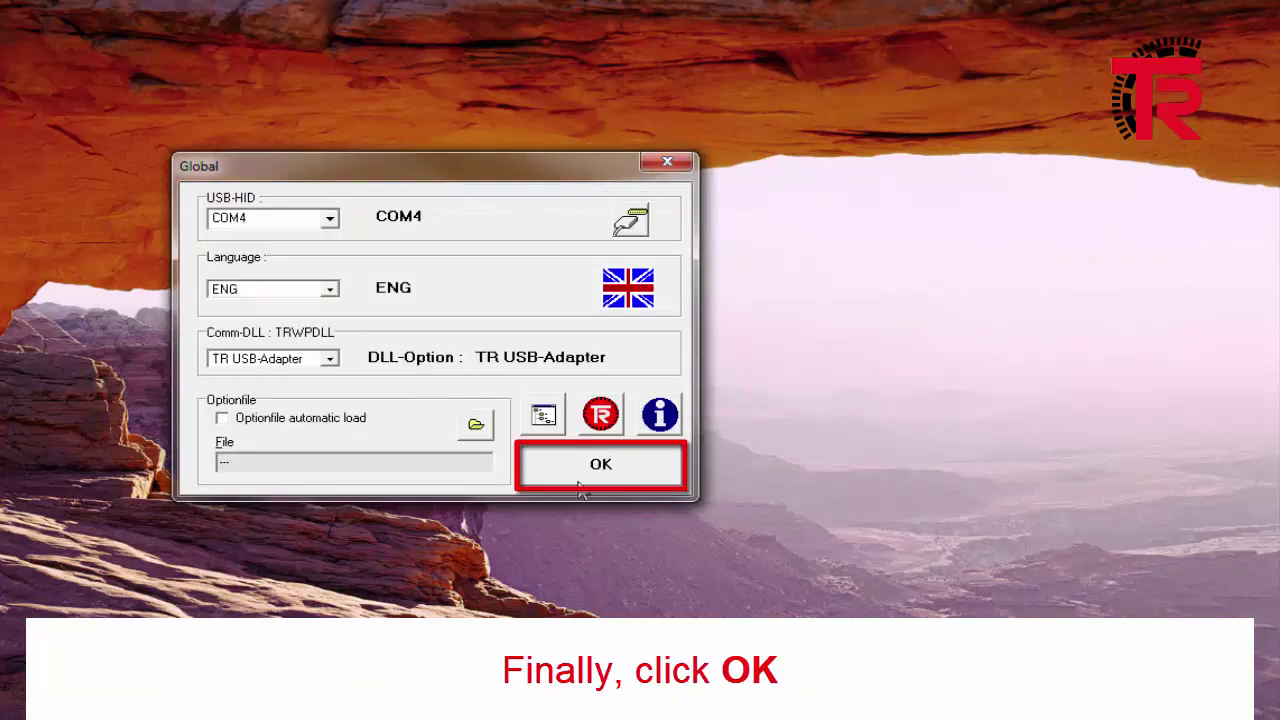
pyautogui.click(601, 465)
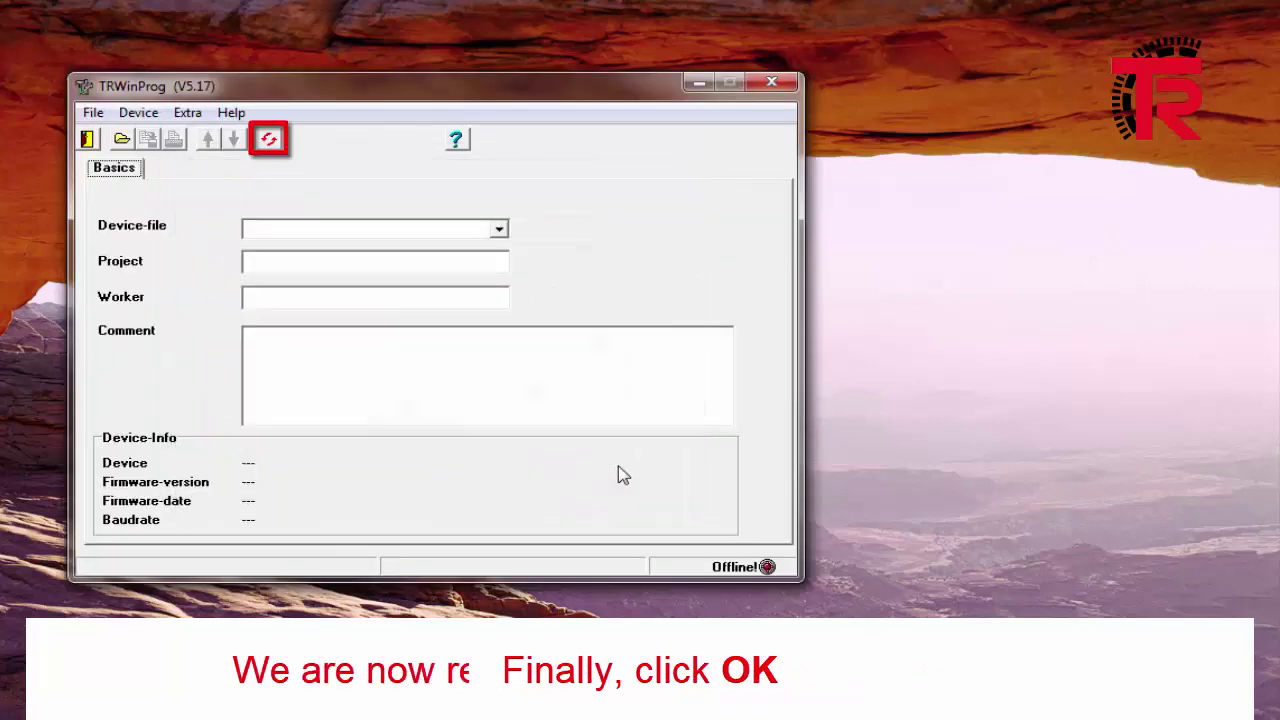
# Connect TRWinProg online to the USB adapter to verify communication and return it to offline mode.
pyautogui.click(268, 139)
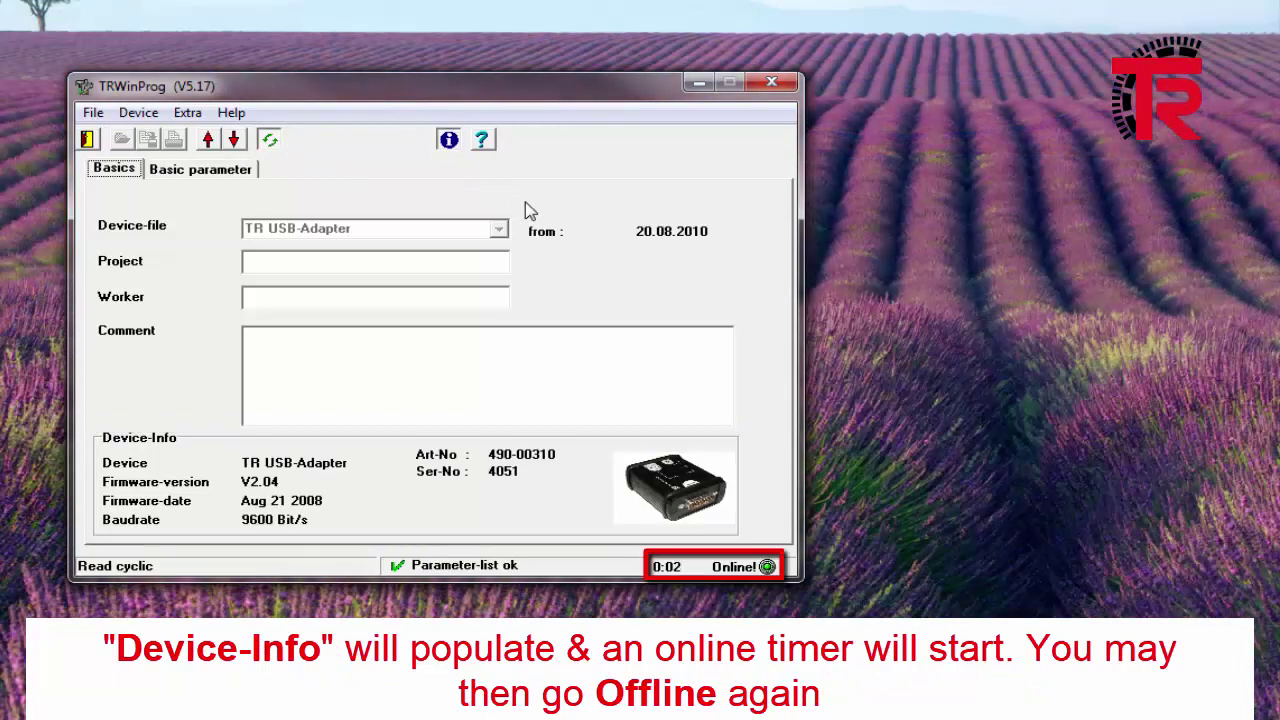
pyautogui.click(270, 141)
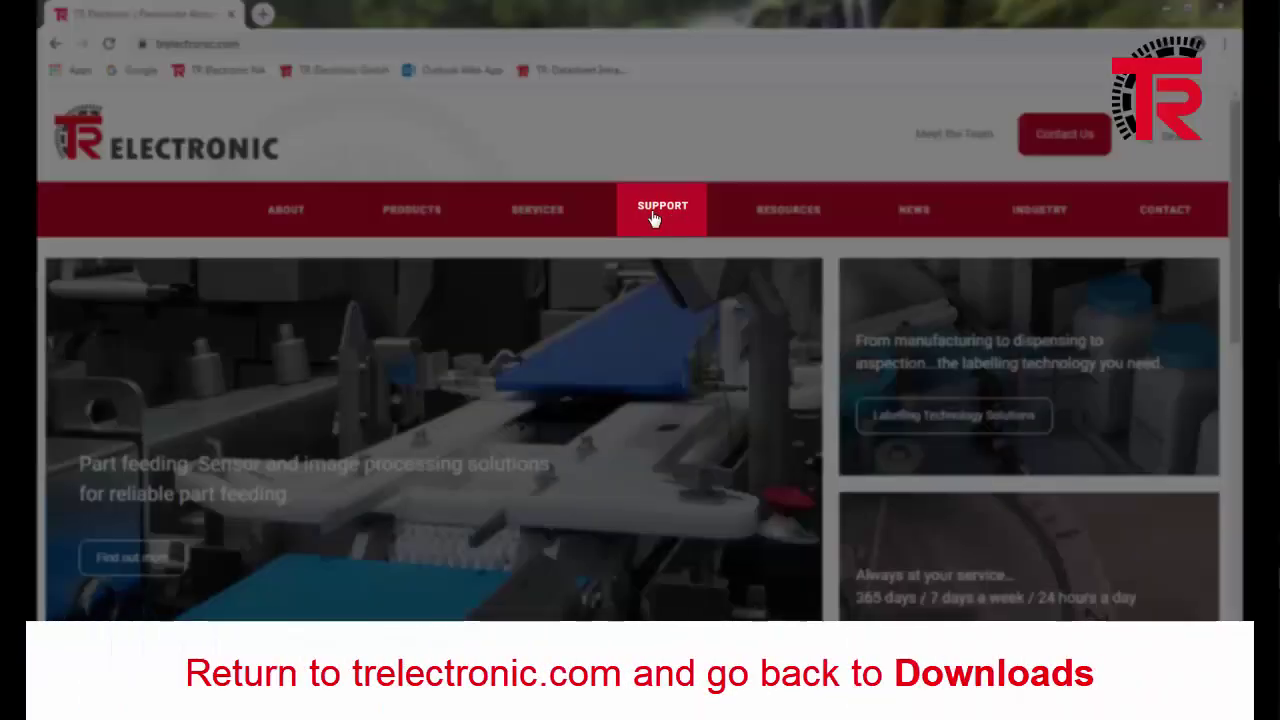
# Switch to trelectronic.com in the browser, go to the support downloads and search the pin assignments for 185E.
pyautogui.click(652, 216)
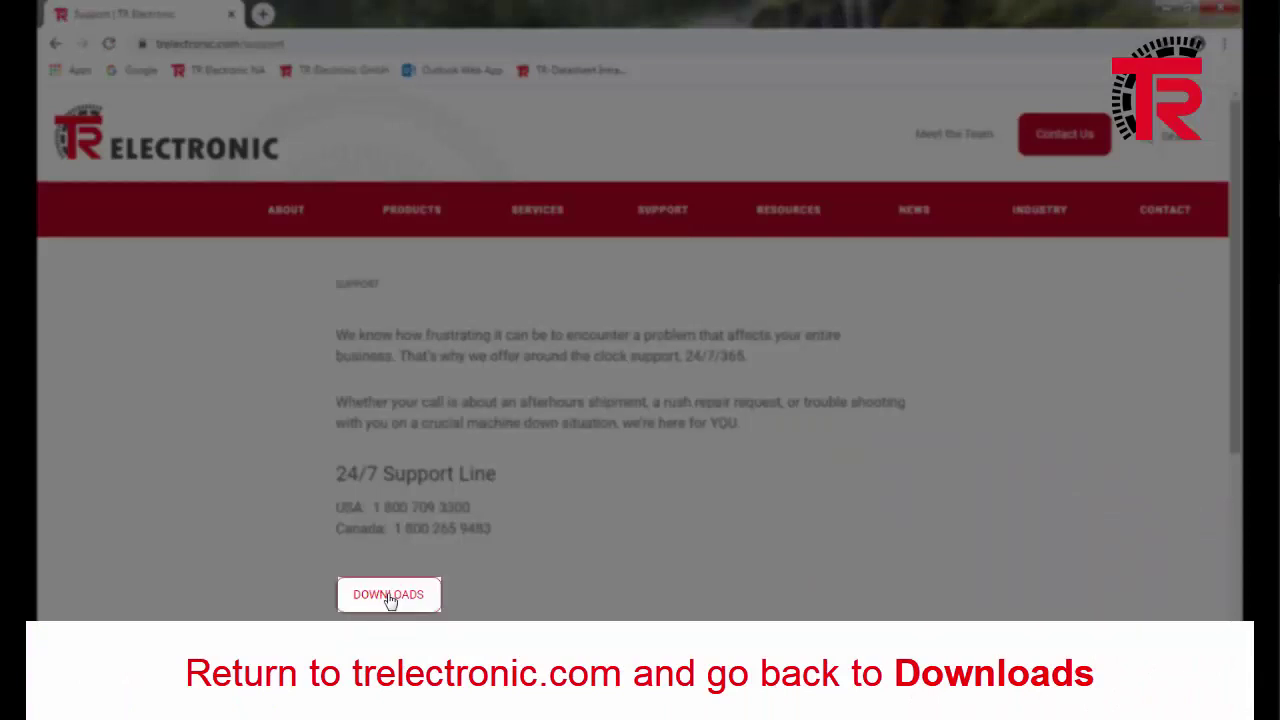
pyautogui.click(389, 597)
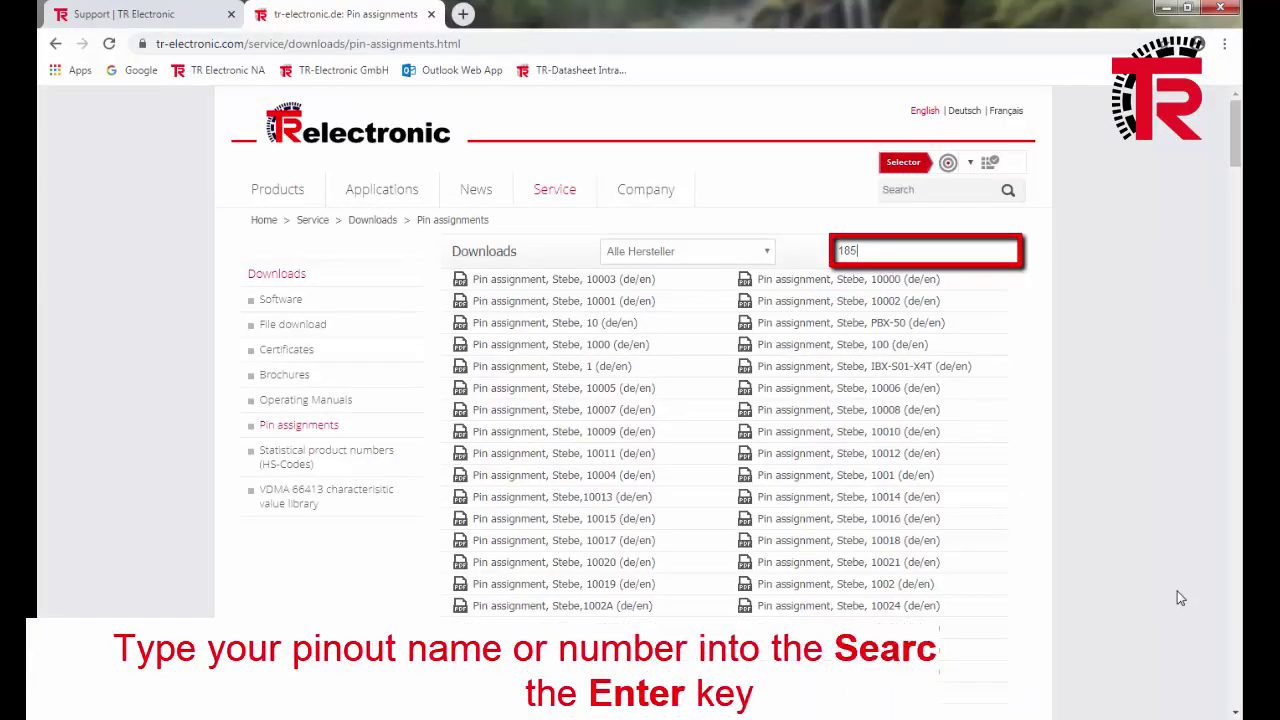
pyautogui.press('Return')
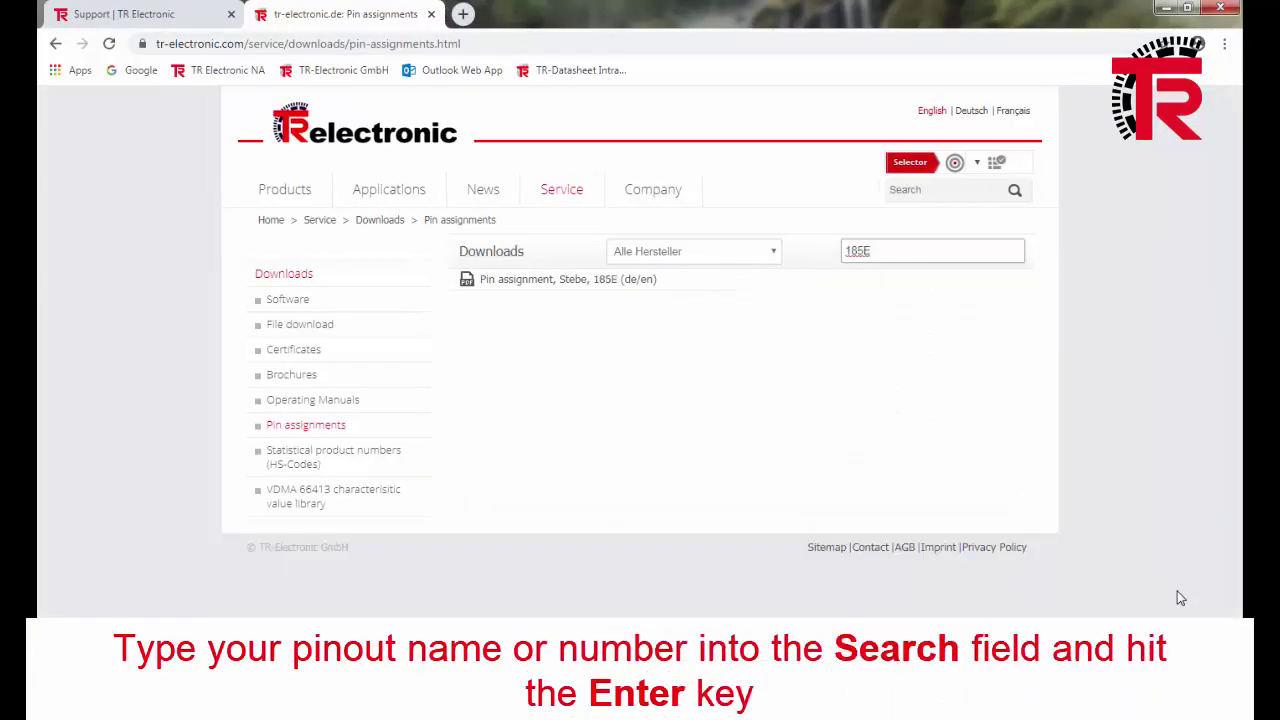